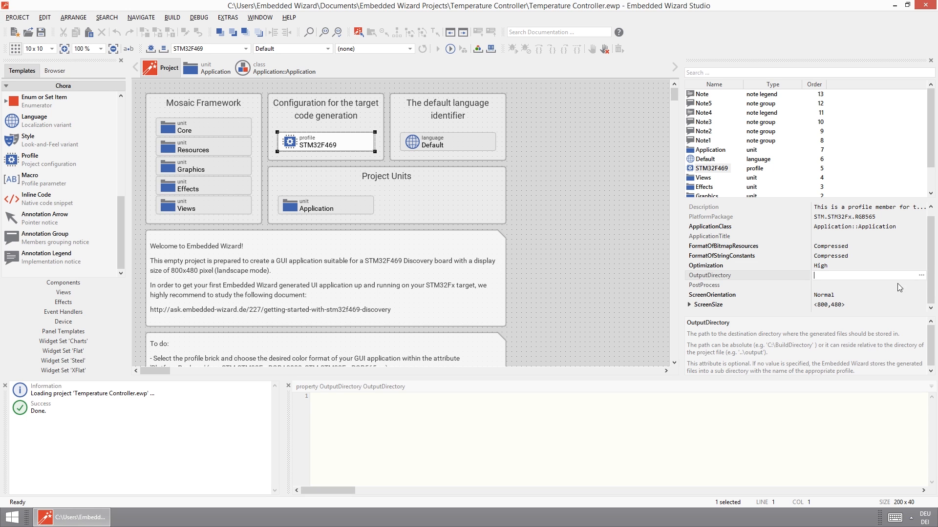
Set the STM32F469 profile's OutputDirectory to the STM32F469-Discovery\Examples\Template\GeneratedCode folder.
left_click(921, 275)
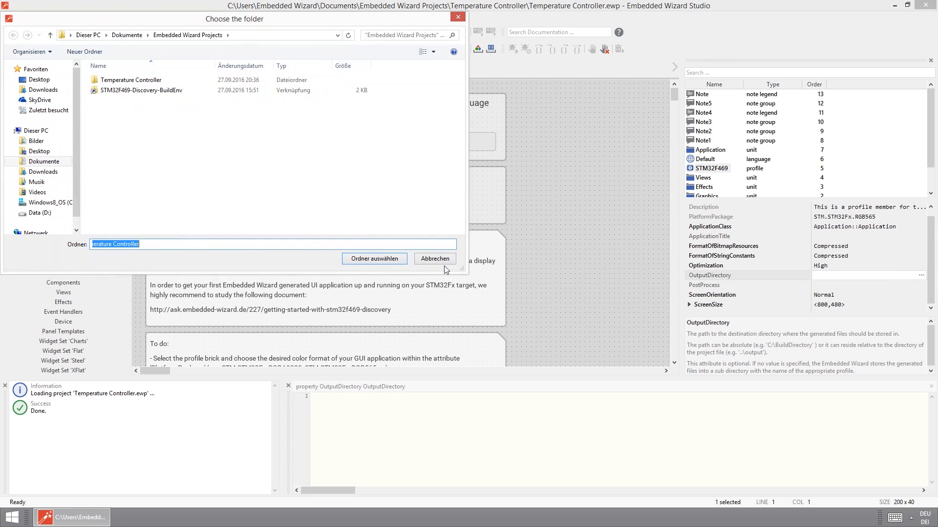
double_click(146, 90)
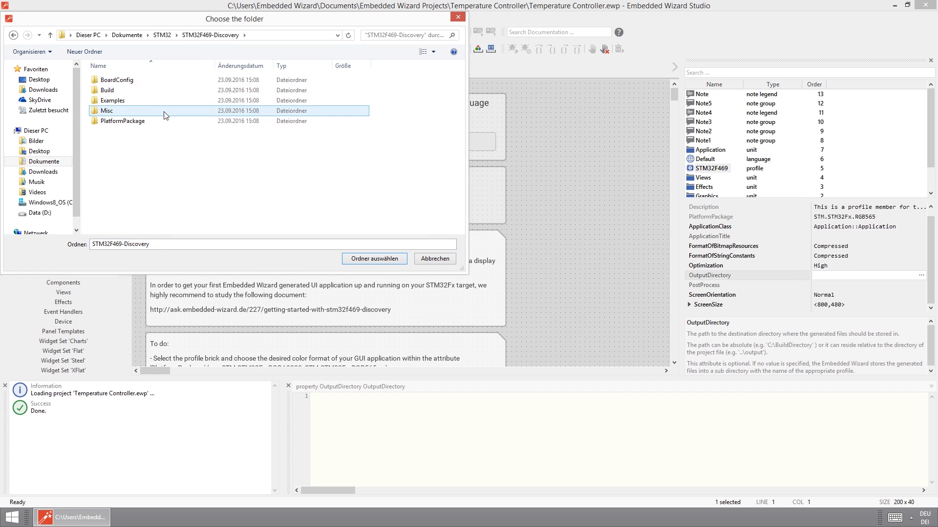
double_click(127, 102)
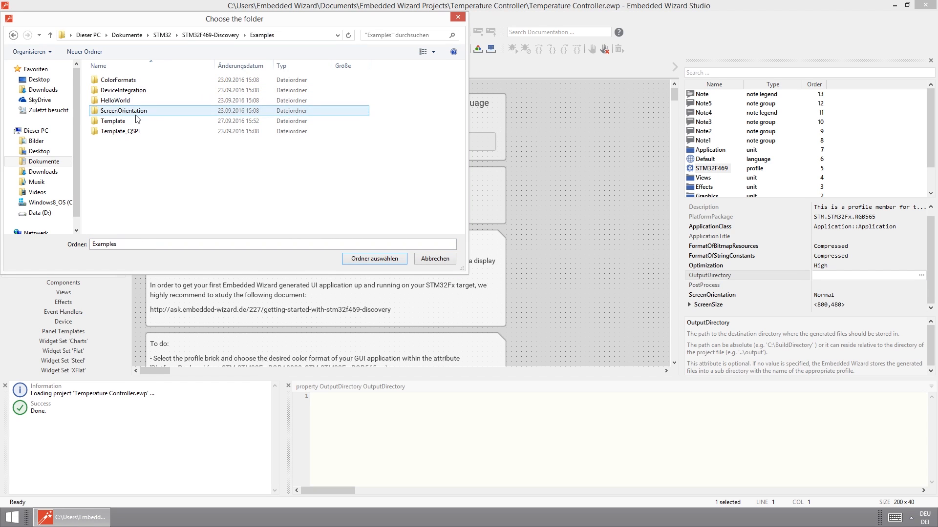
double_click(117, 121)
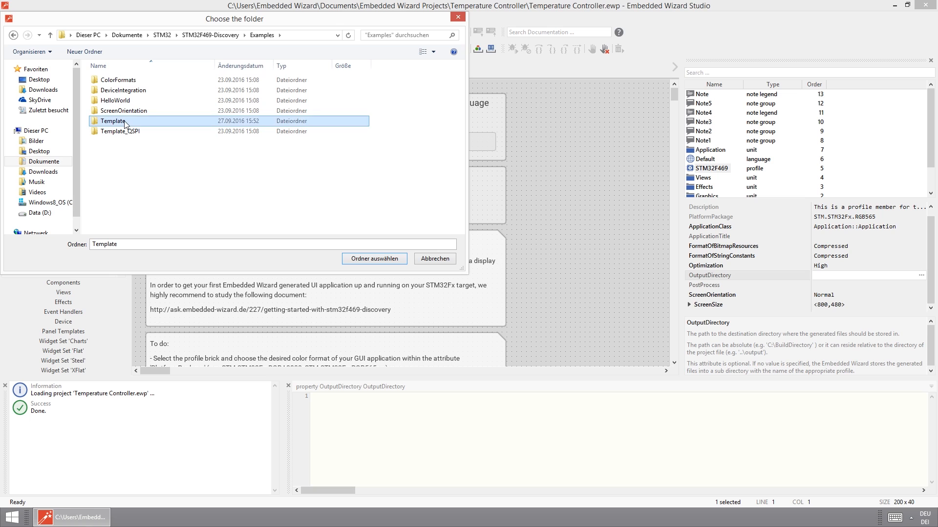
double_click(121, 90)
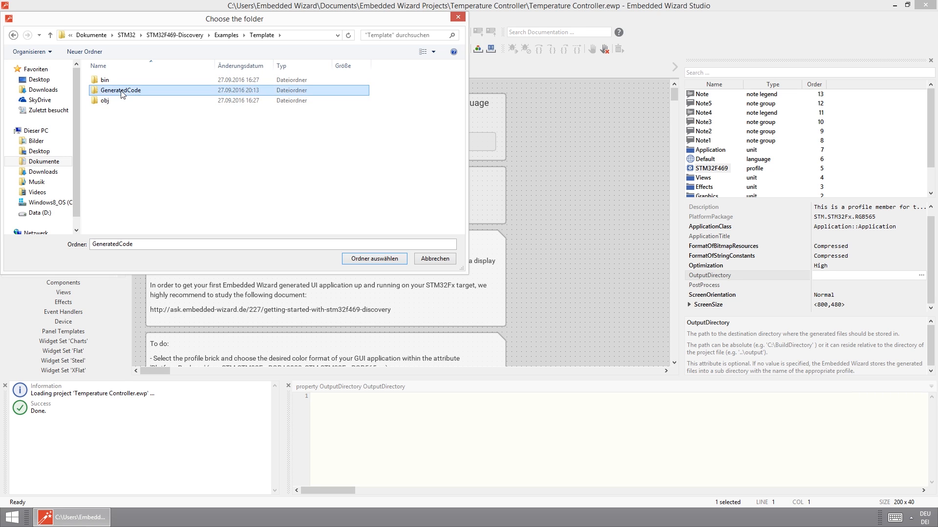
left_click(374, 259)
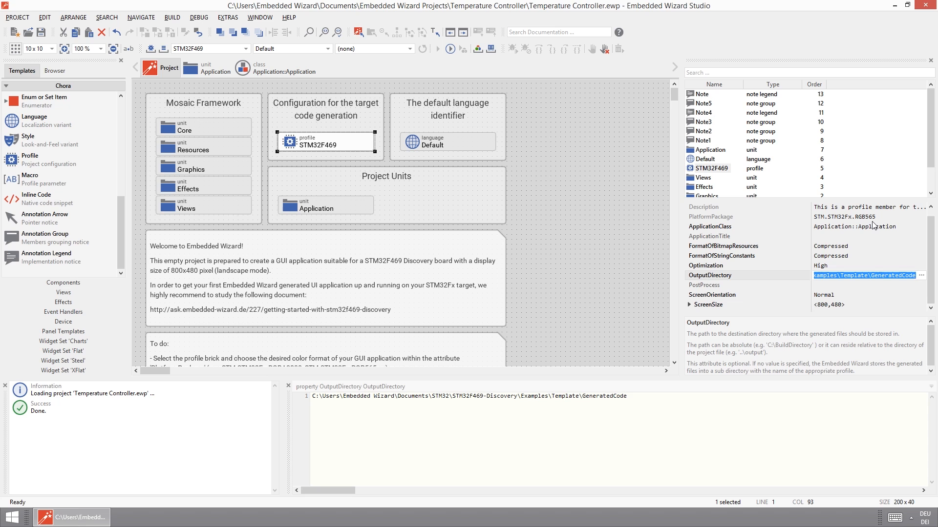
Open the Application class inside the Application unit and preview it in the Prototyper.
double_click(337, 208)
double_click(206, 104)
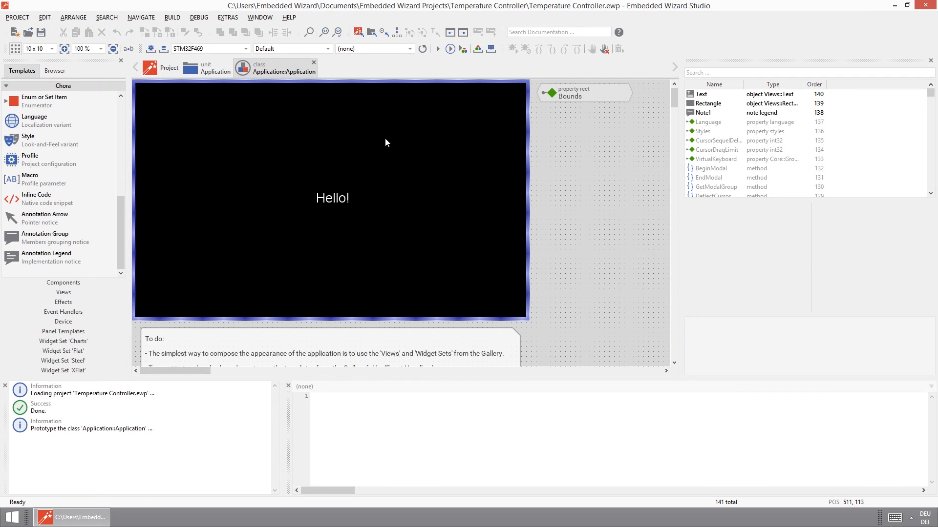
left_click(437, 49)
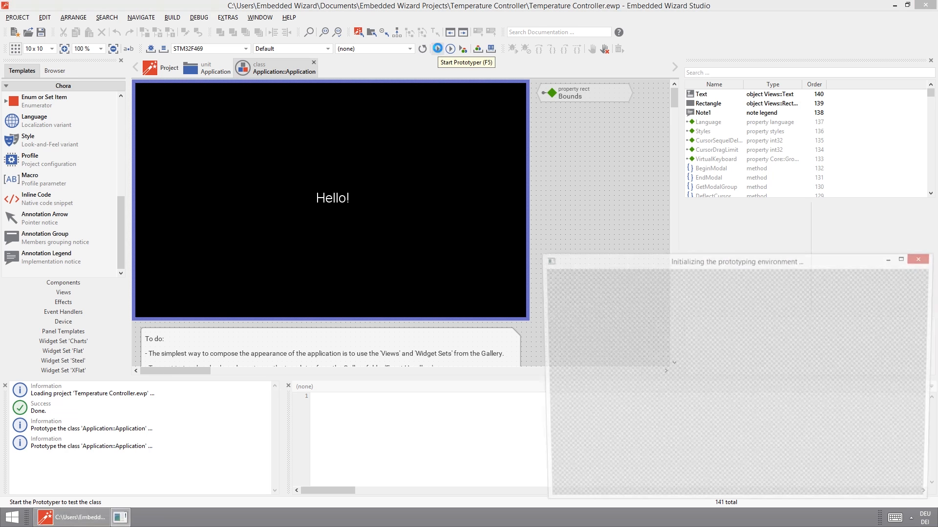
left_click_drag(701, 266, 601, 213)
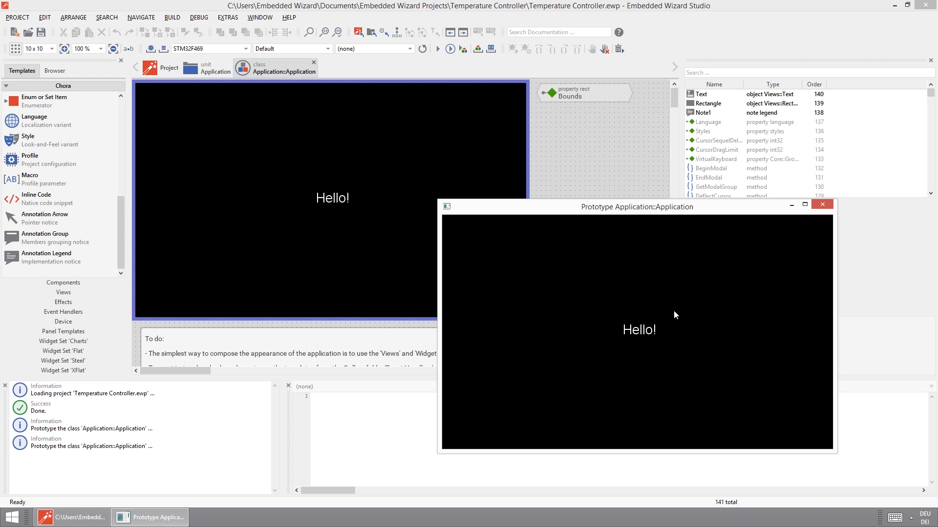
left_click(823, 205)
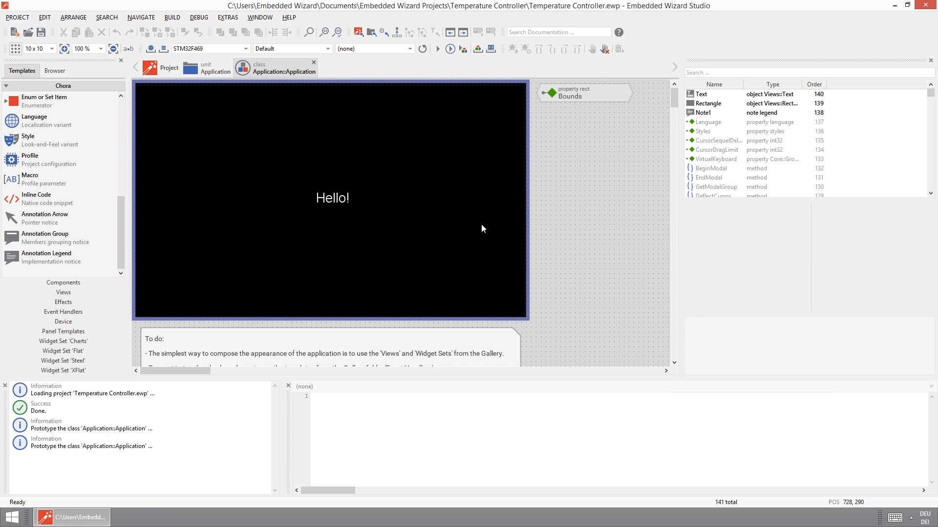
Delete the "Hello!" text view from the Application class canvas.
left_click(342, 199)
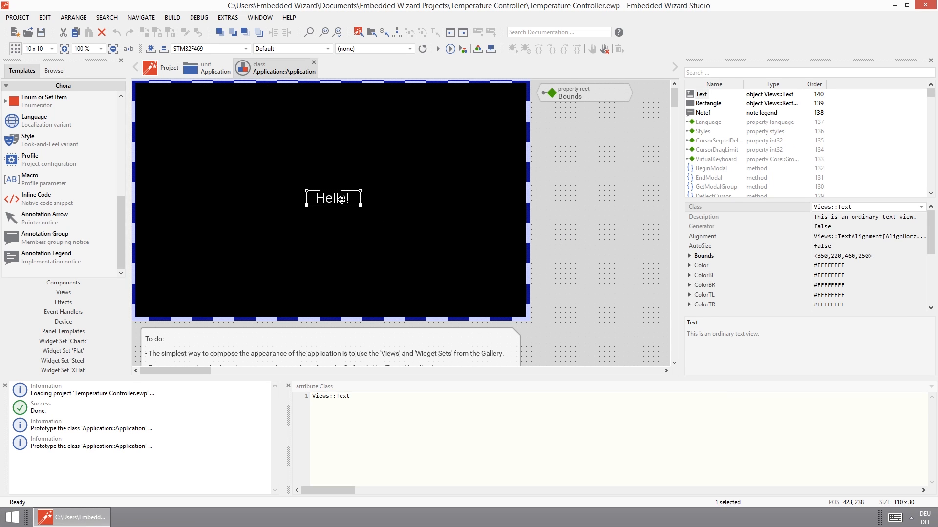
key("Delete")
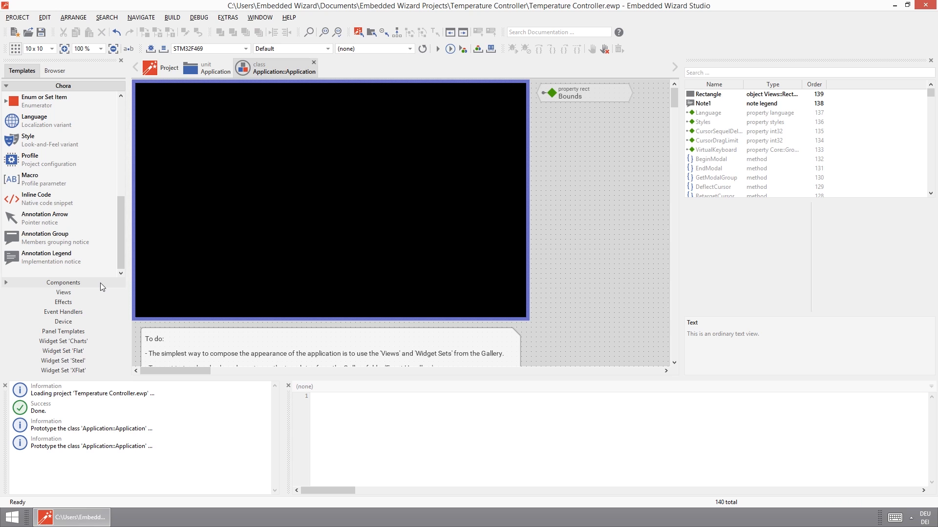
Place line, filled rectangle, border, bevel, image, bitmap frame, wallpaper and text views around the canvas centre and preview them in the Prototyper.
left_click(87, 294)
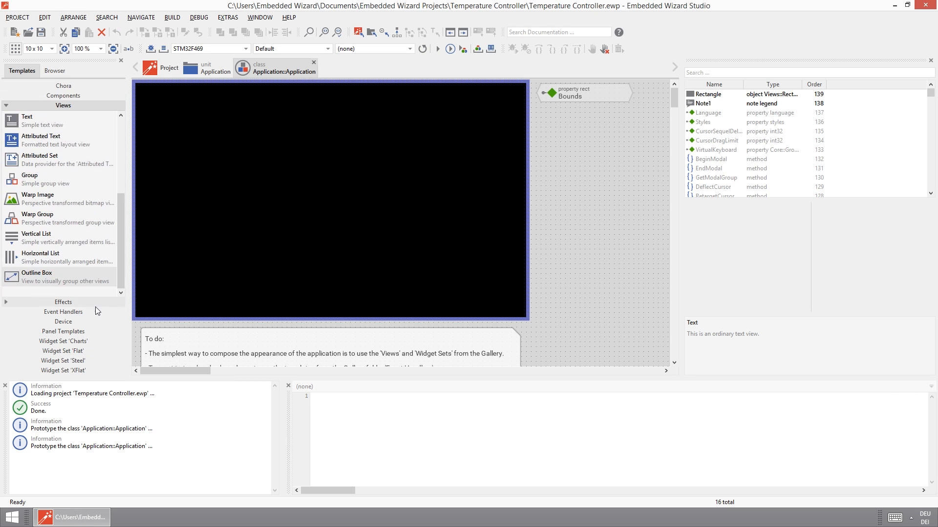
scroll(76, 138, "up", 5)
left_click_drag(30, 120, 263, 141)
left_click_drag(44, 152, 346, 175)
left_click_drag(42, 185, 296, 181)
left_click_drag(42, 198, 341, 176)
left_click_drag(69, 241, 301, 206)
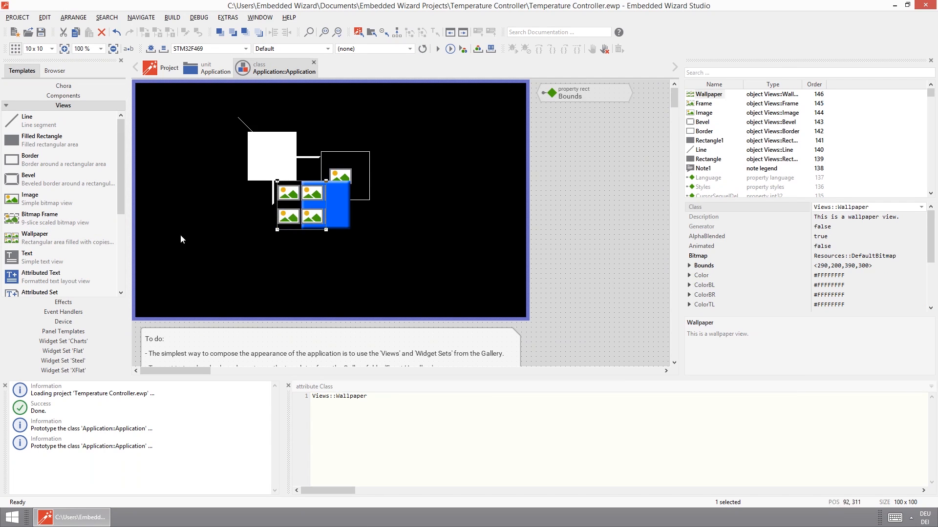
left_click_drag(76, 266, 331, 200)
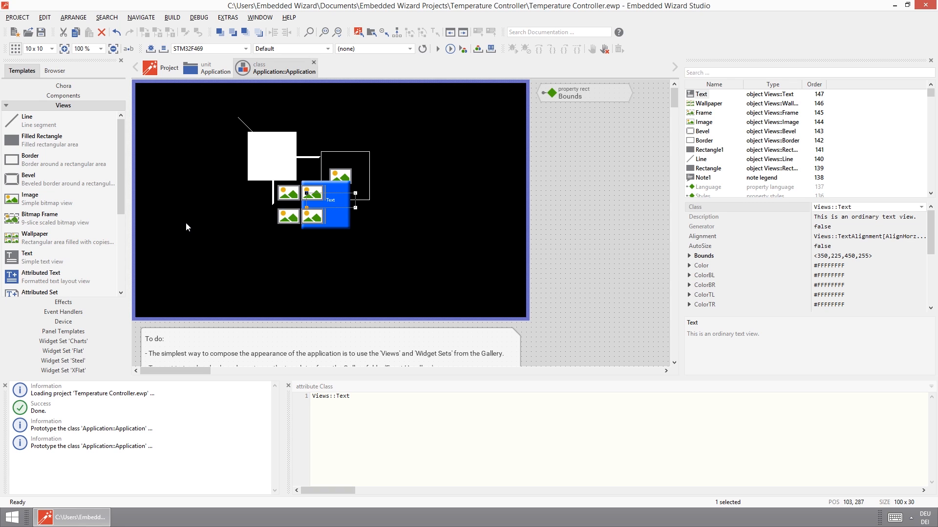
left_click(438, 50)
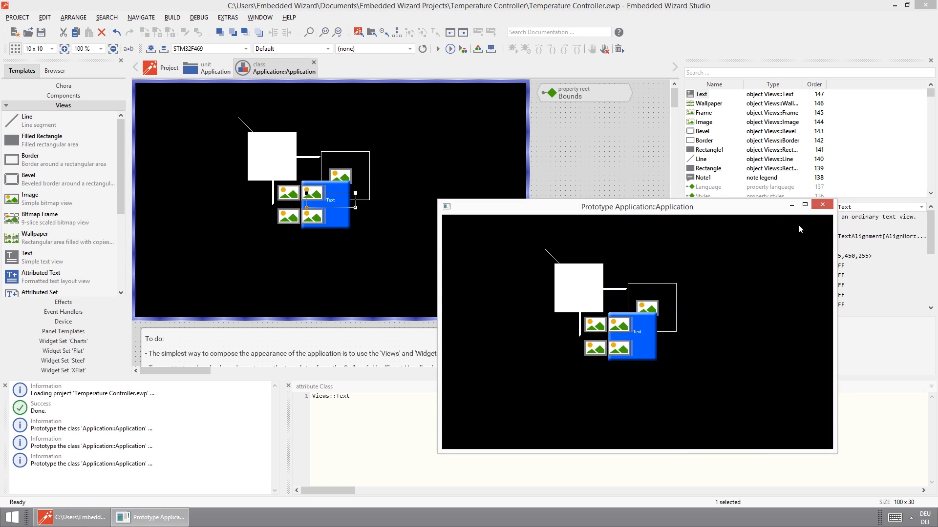
left_click(826, 205)
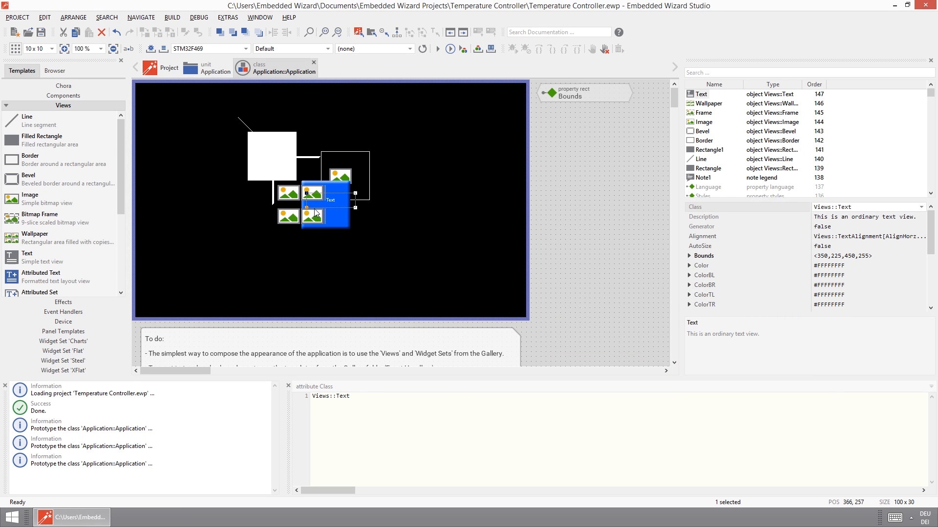
Delete the text, wallpaper, frame, image, border, bevel, white rectangle and line views, leaving only the black background rectangle.
key("Delete")
left_click(322, 192)
key("Delete")
left_click(332, 198)
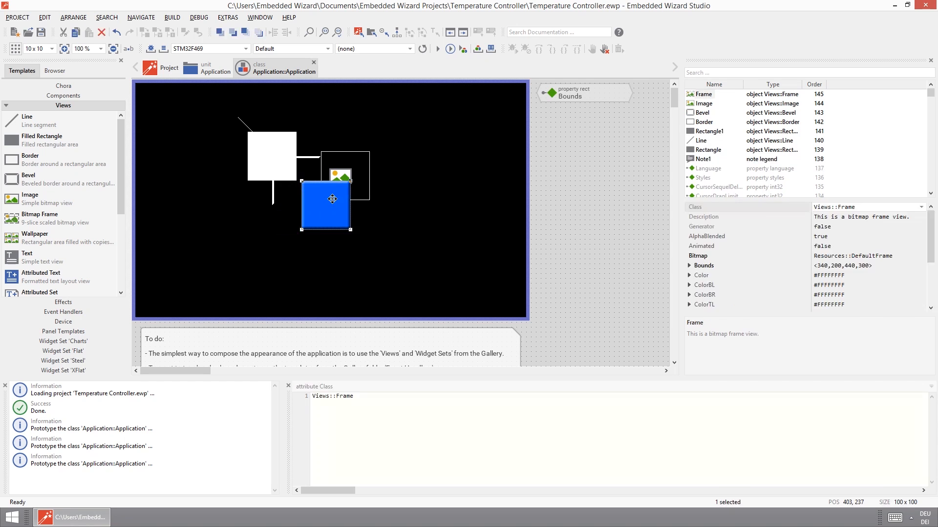
key("Delete")
left_click(321, 169)
key("Delete")
left_click(340, 176)
key("Delete")
left_click(305, 169)
key("Delete")
left_click(285, 152)
key("Delete")
left_click(251, 129)
key("Delete")
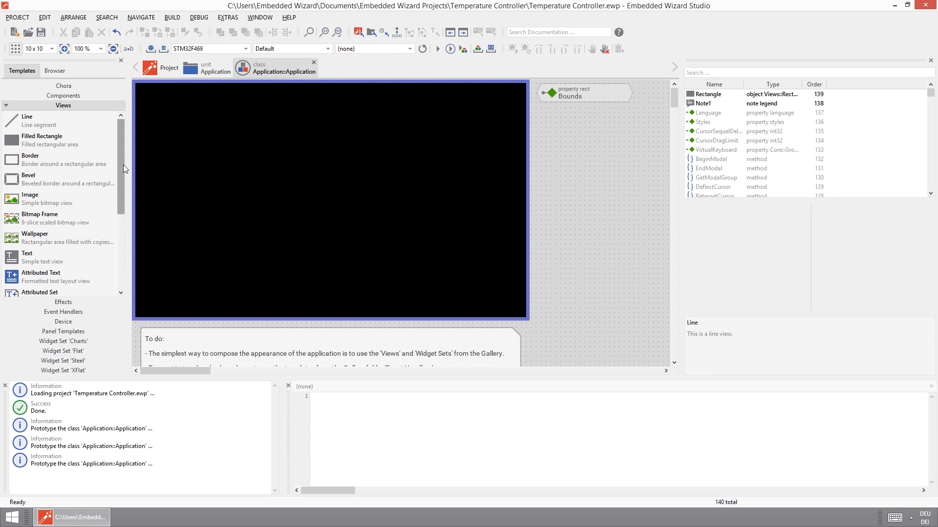
Examine the available templates in the Views, Panel Templates and Charts widget set collections.
left_click_drag(118, 169, 119, 177)
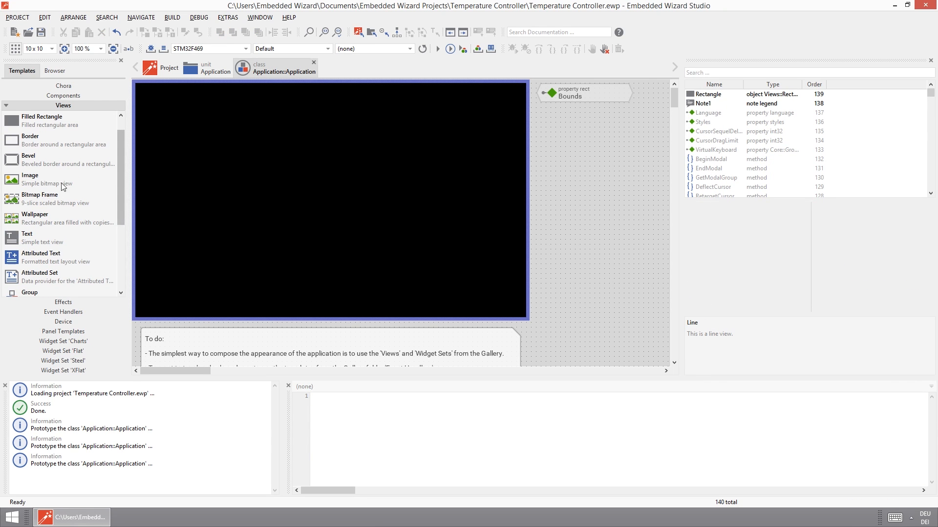
mouse_move(39, 199)
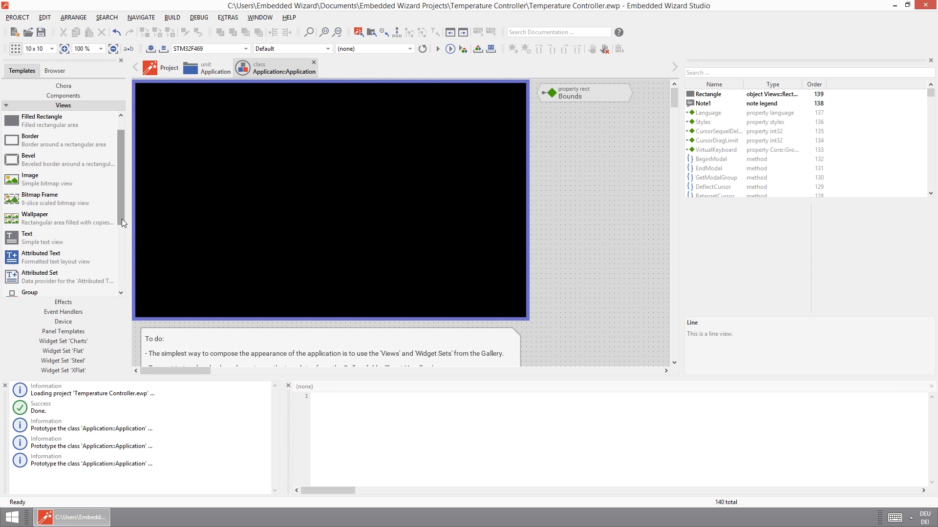
scroll(121, 223, "down", 1)
left_click(74, 332)
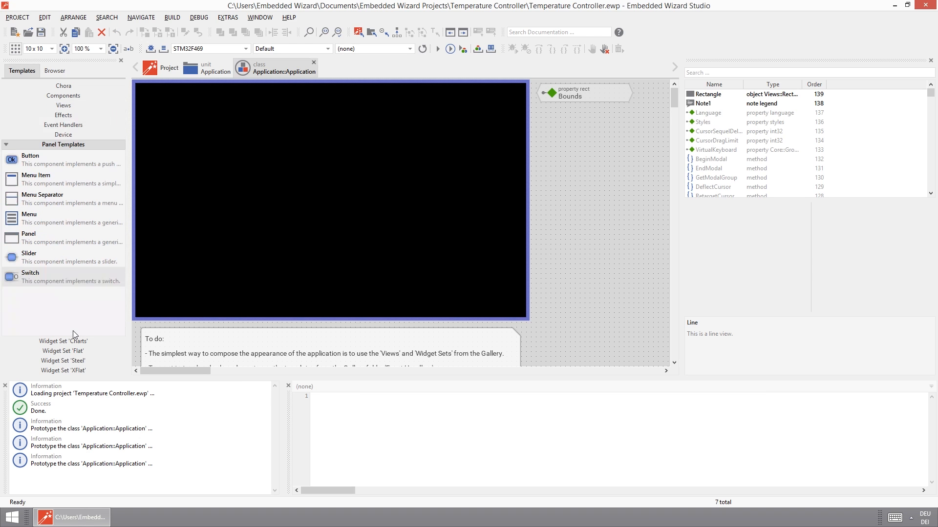
left_click(68, 340)
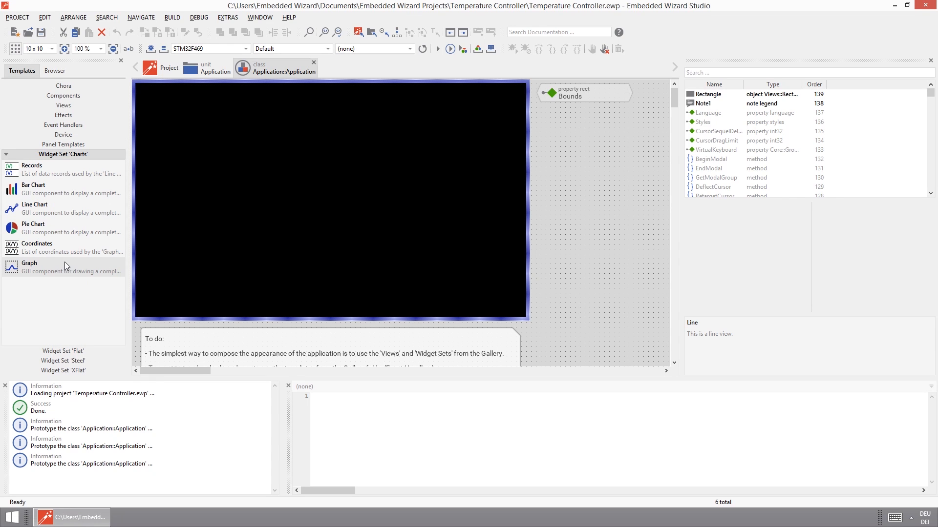
Place a Flat action button at about (50,115), a switch at (160,258), a horizontal slider at (190,345) and a rotary knob at (260,140).
left_click(74, 350)
left_click_drag(118, 308, 121, 206)
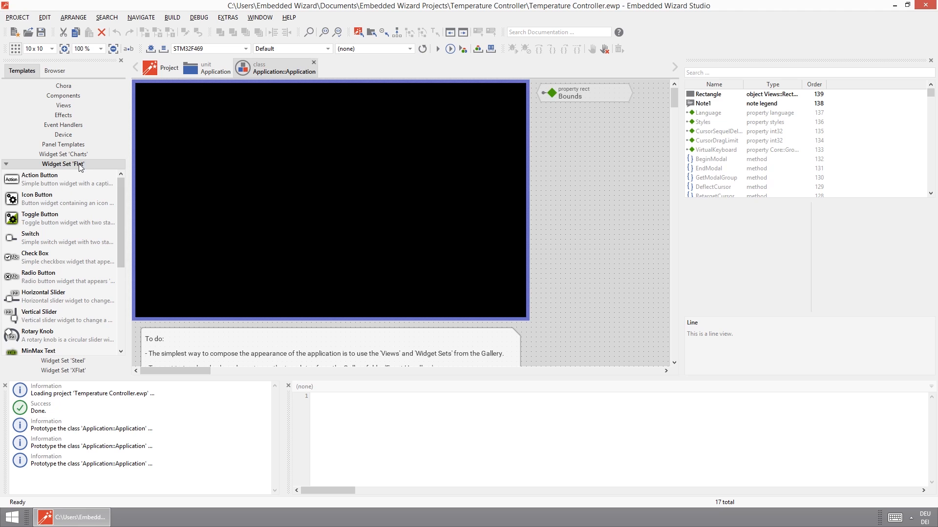
left_click_drag(54, 185, 189, 147)
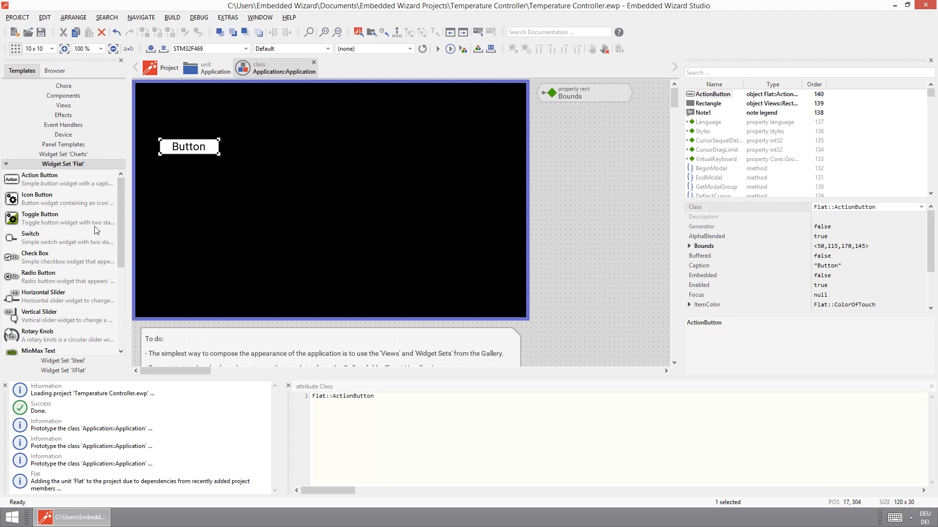
left_click_drag(34, 242, 228, 220)
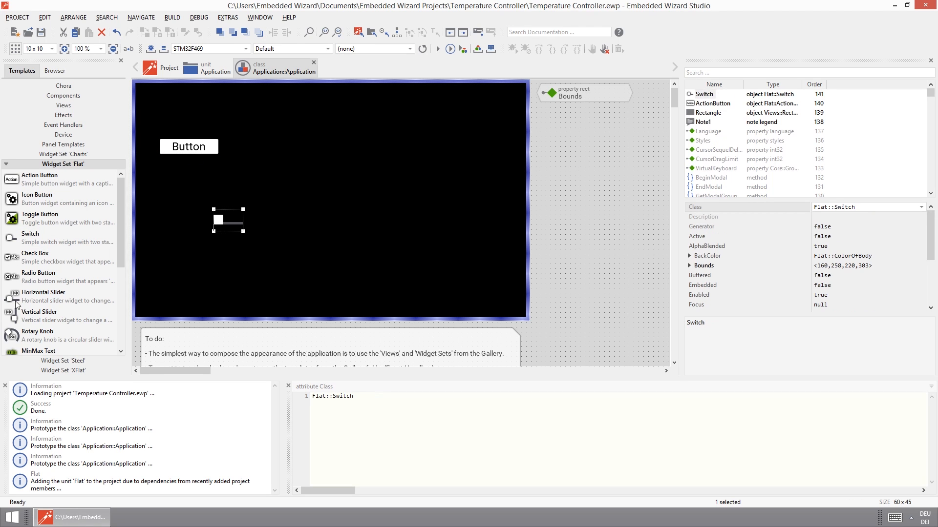
left_click_drag(33, 295, 268, 272)
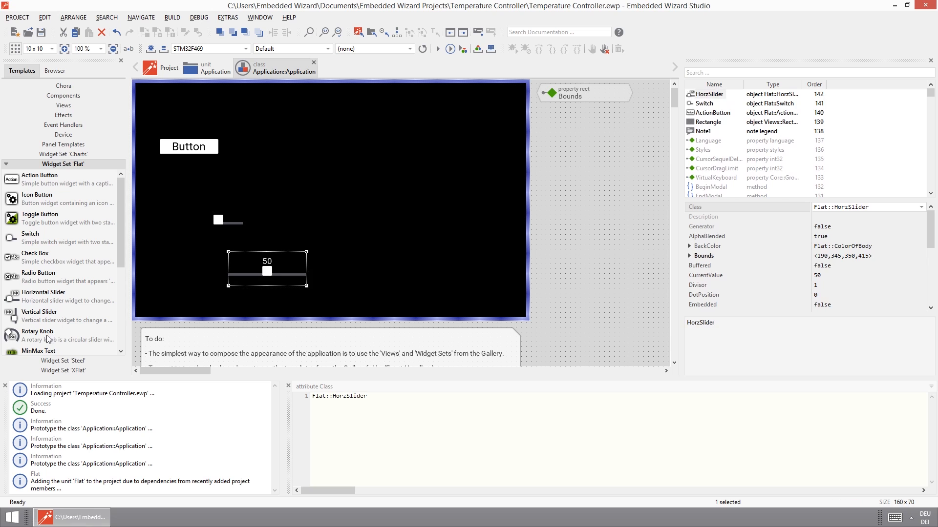
left_click_drag(288, 184, 289, 182)
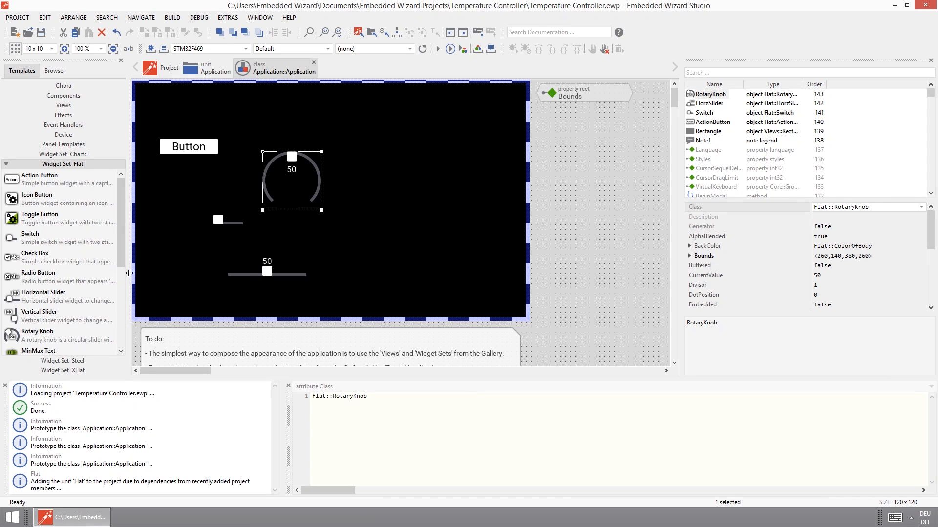
Place a Flat digital display at about (360,190) and an analog display at about (380,300) on the canvas.
scroll(119, 281, "down", 3)
left_click_drag(117, 277, 117, 301)
left_click_drag(42, 316, 353, 192)
left_click_drag(63, 340, 350, 273)
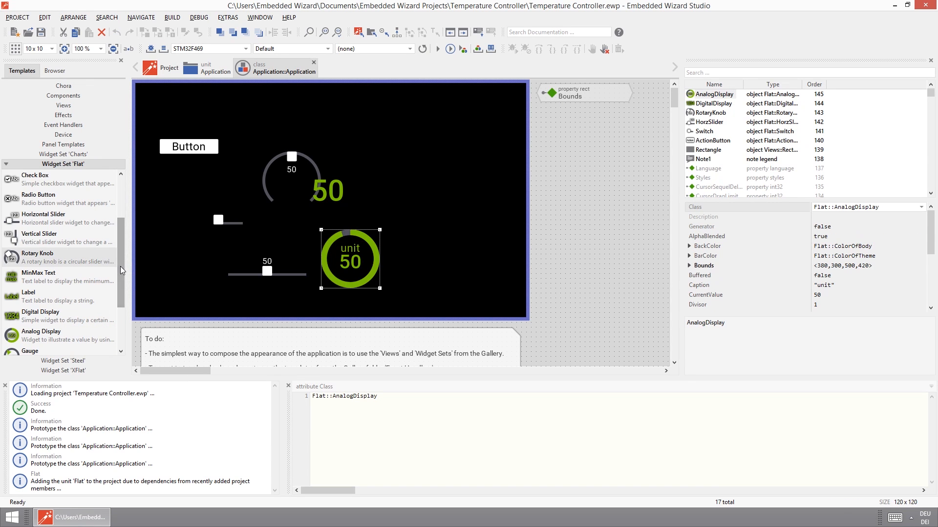
Place a Flat gauge at about (515,90), a horizontal bar beside the analog display and a vertical slider at about (630,190).
left_click_drag(120, 266, 113, 312)
left_click_drag(44, 277, 418, 157)
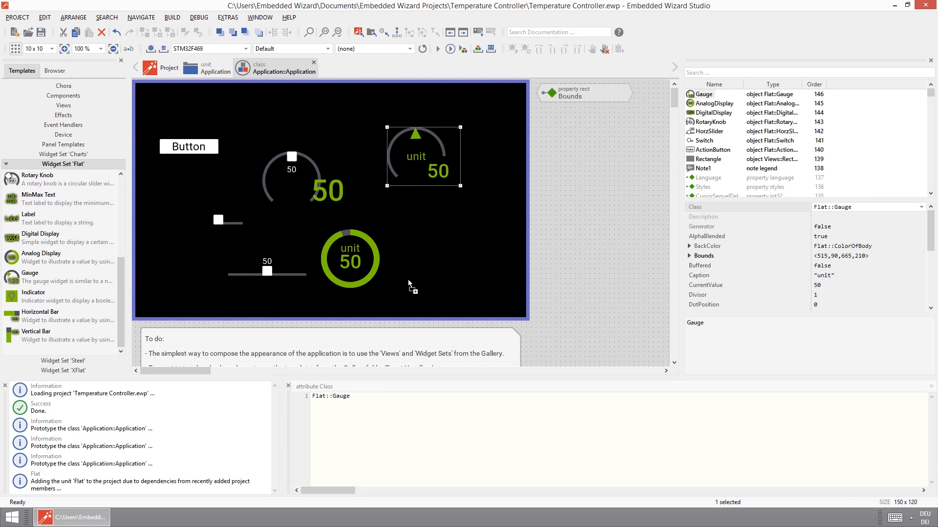
left_click_drag(408, 280, 413, 279)
left_click_drag(121, 295, 133, 234)
left_click_drag(47, 274, 463, 215)
Examine the widgets offered in the Flat, Steel and XFlat widget sets.
left_click_drag(121, 269, 119, 310)
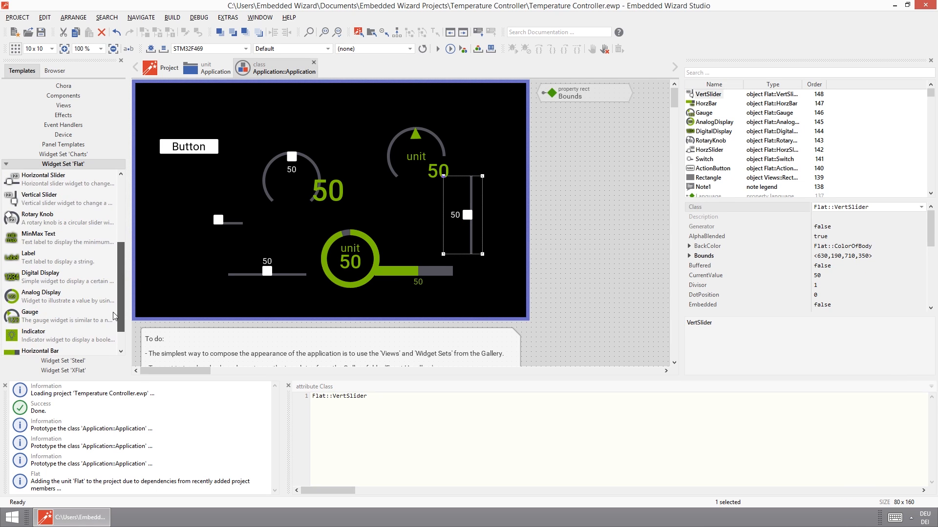
left_click(54, 361)
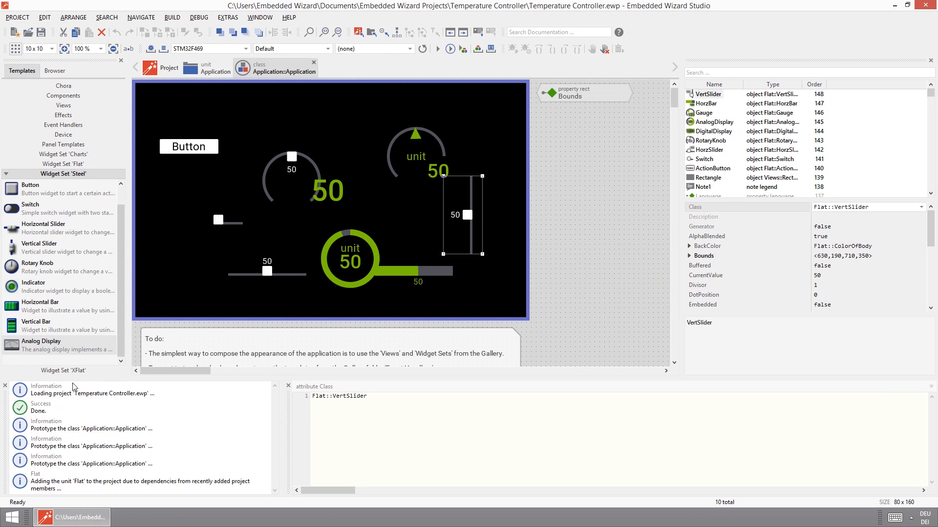
left_click(71, 373)
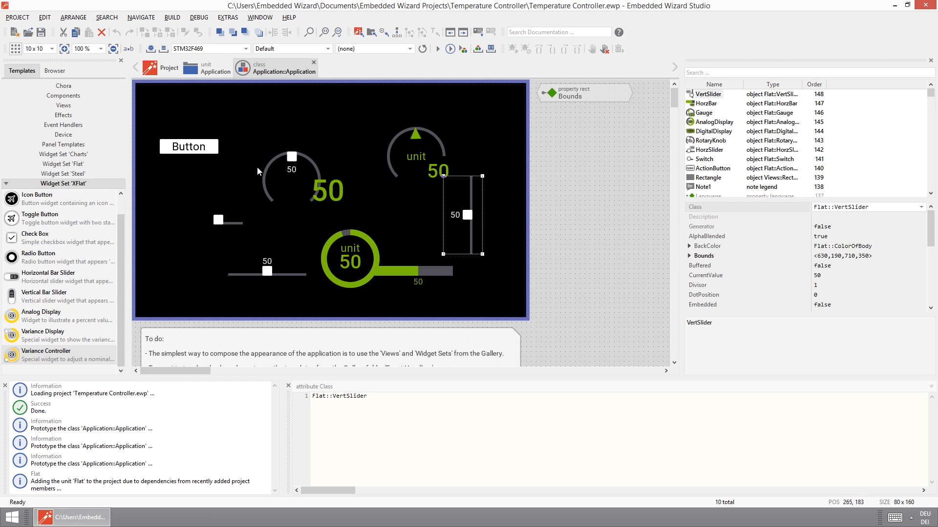
Delete the action button, the switch, the digital display and the horizontal slider from the canvas.
left_click(201, 150)
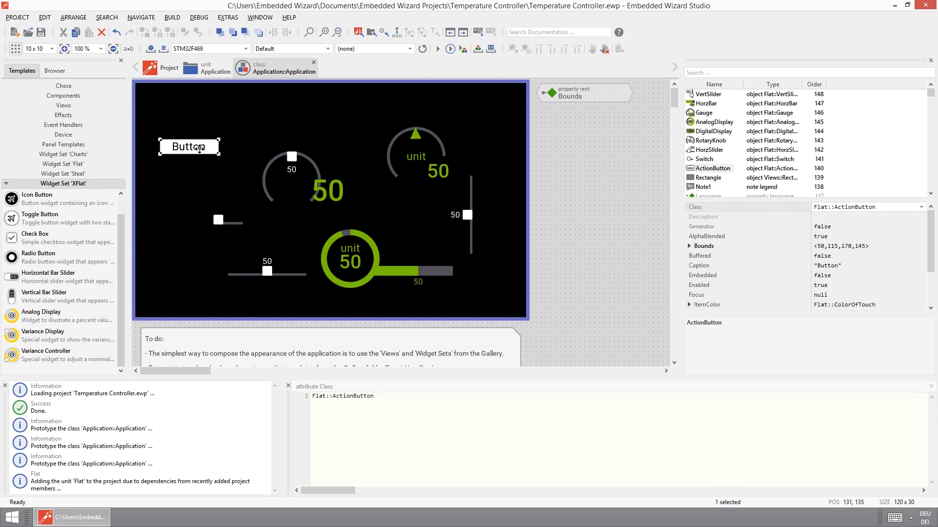
key("Delete")
left_click(242, 224)
key("Delete")
left_click(325, 198)
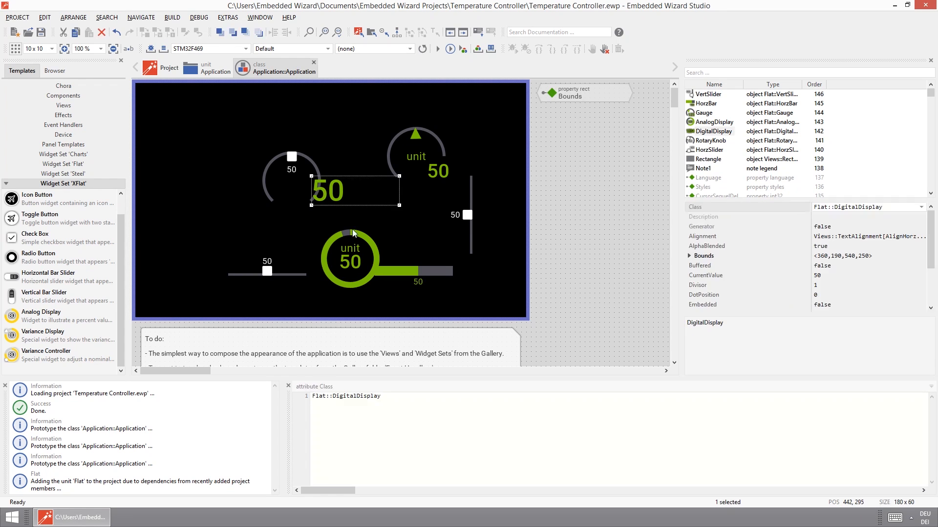
key("Delete")
left_click(272, 273)
key("Delete")
Arrange the rotary knob, the analog display and the gauge roughly side by side in the middle of the canvas.
left_click(327, 284)
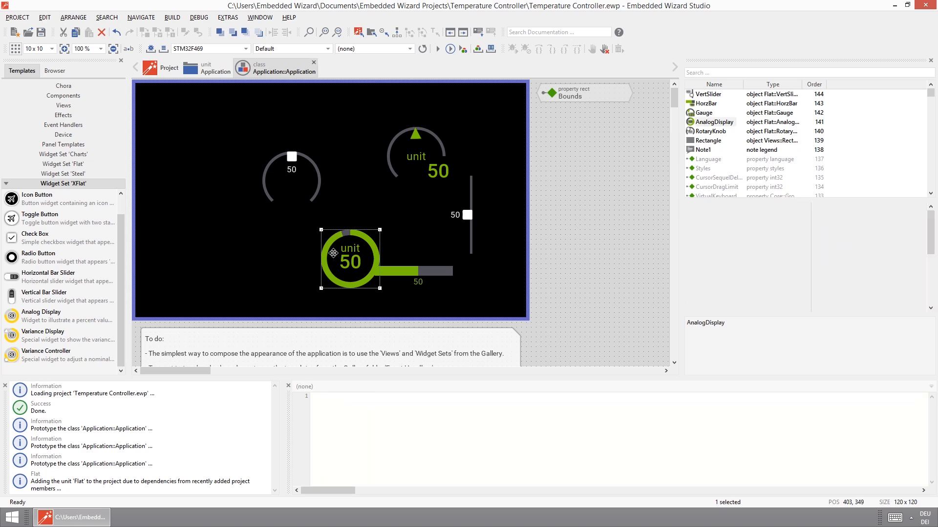
left_click(287, 165)
left_click_drag(287, 165, 238, 170)
left_click(375, 266)
left_click_drag(333, 204, 328, 199)
left_click(412, 182)
left_click_drag(413, 182, 411, 192)
Put the horizontal bar beneath the dials and widen it across them; place the vertical slider at (660,90) and lengthen it to 240 pixels.
left_click_drag(424, 275, 253, 264)
left_click_drag(458, 220, 473, 172)
left_click(306, 272)
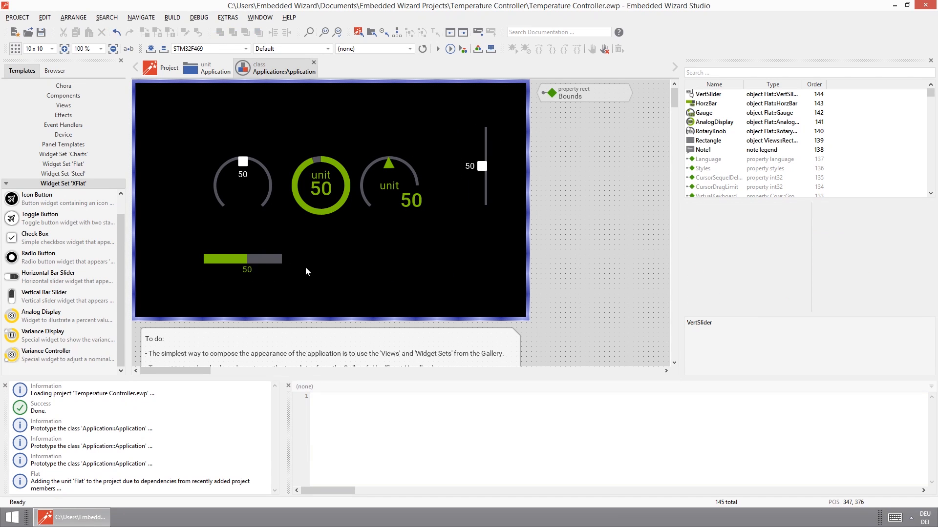
left_click(267, 259)
left_click_drag(282, 278, 456, 296)
left_click(490, 163)
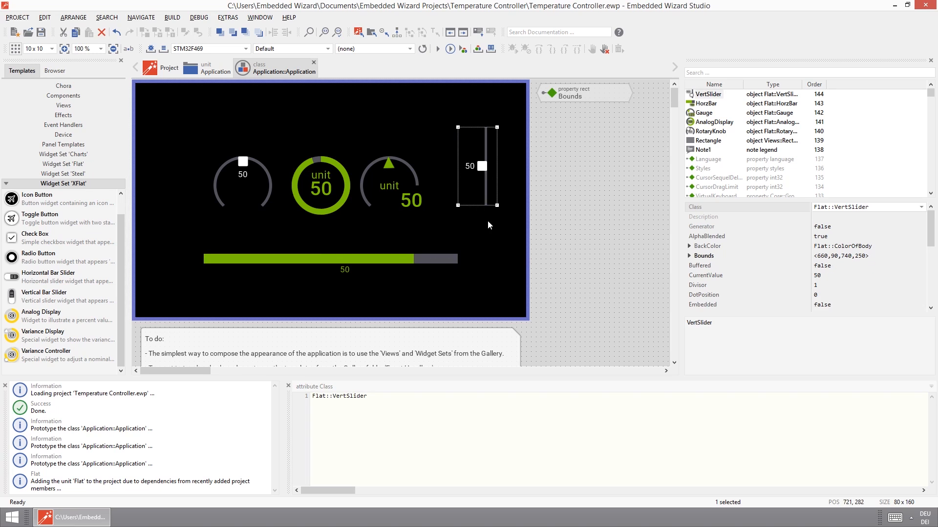
left_click_drag(496, 205, 497, 244)
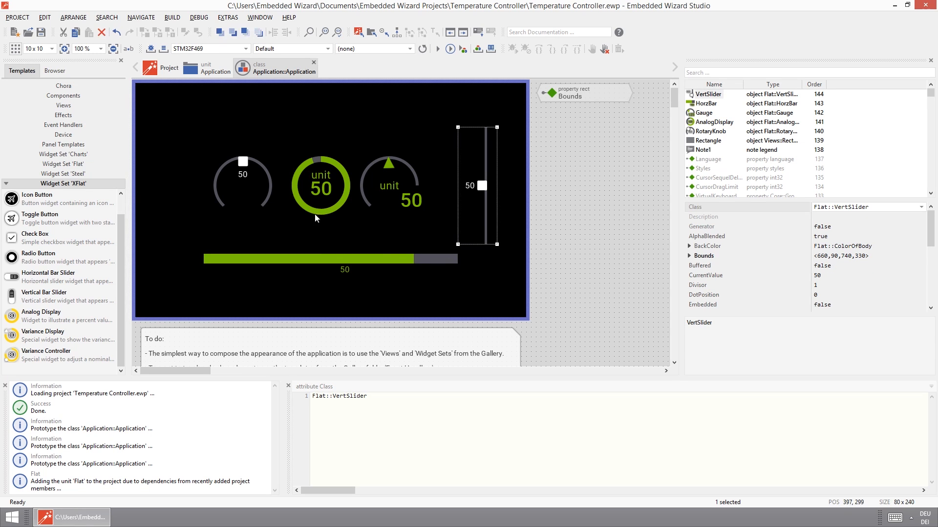
Align the dials in one row, with the rotary knob at (180,170), the analog display at (350,170) and the gauge at (510,170).
left_click_drag(365, 179, 365, 212)
left_click(345, 202)
left_click(254, 182)
left_click_drag(254, 181, 264, 191)
left_click(354, 198)
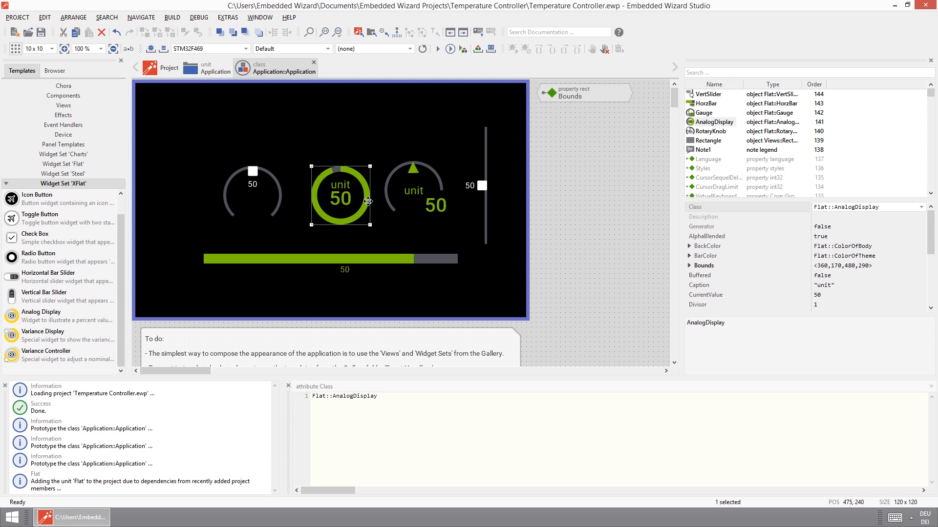
left_click_drag(353, 197, 358, 203)
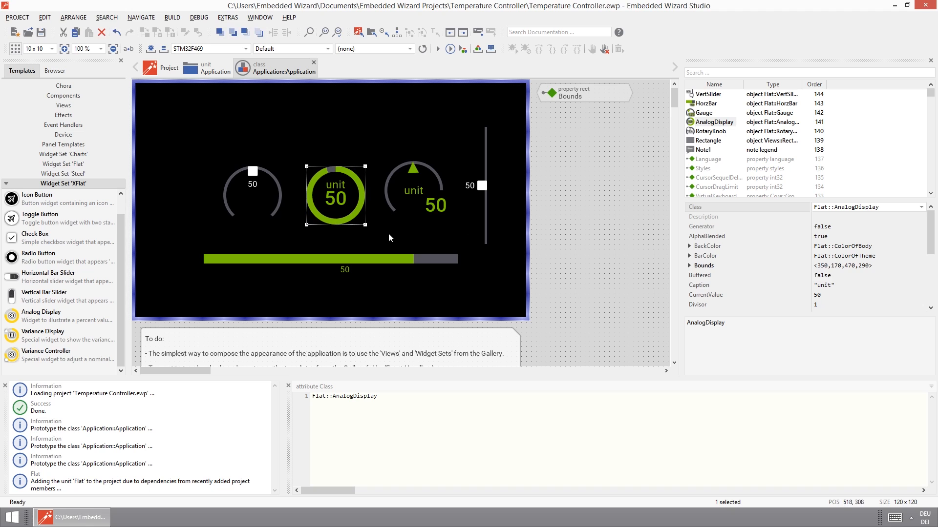
left_click_drag(424, 197, 434, 197)
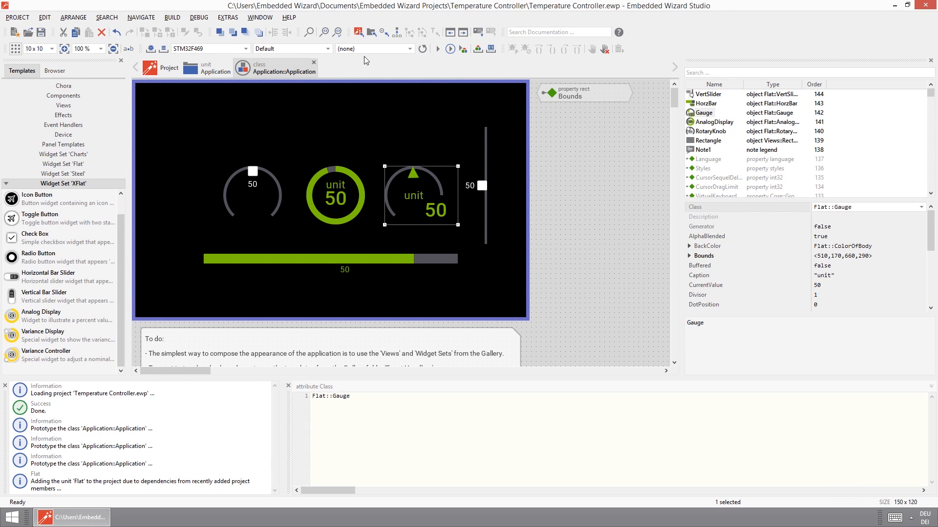
Prototype the Application class, try out the rotary knob and the vertical slider, and close the prototype.
left_click(439, 49)
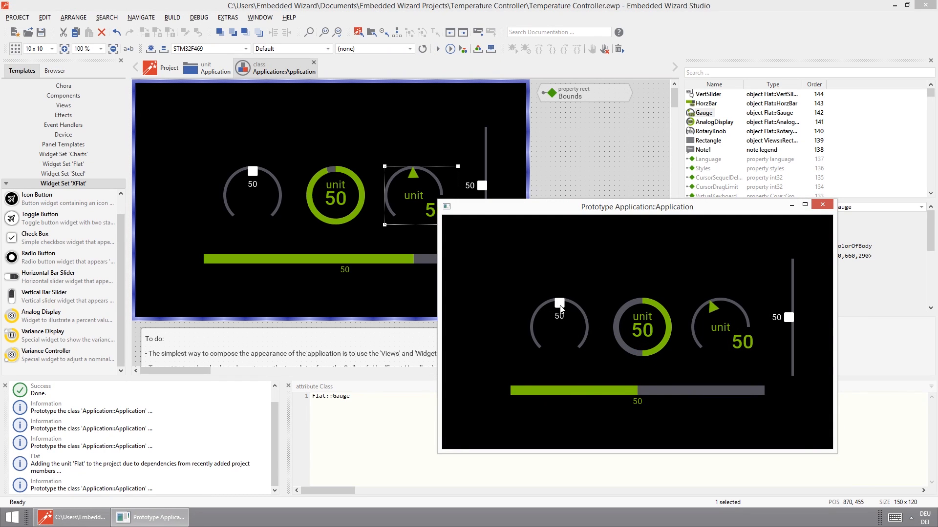
mouse_move(540, 326)
left_mouse_down()
mouse_move(574, 315)
mouse_move(567, 300)
mouse_move(537, 330)
mouse_move(538, 315)
left_mouse_up()
left_click_drag(781, 289, 798, 295)
left_click(821, 206)
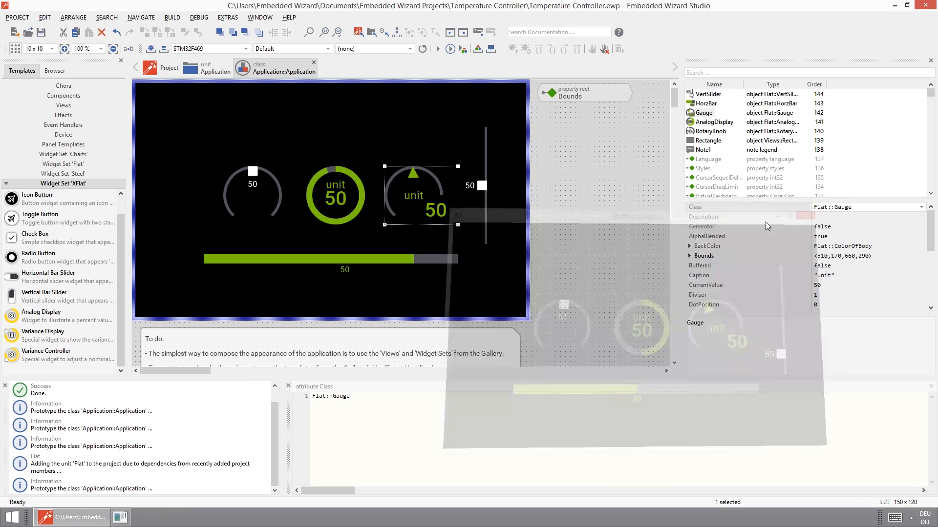
Set the caption of both the analog display and the gauge to "°C".
left_click(332, 192)
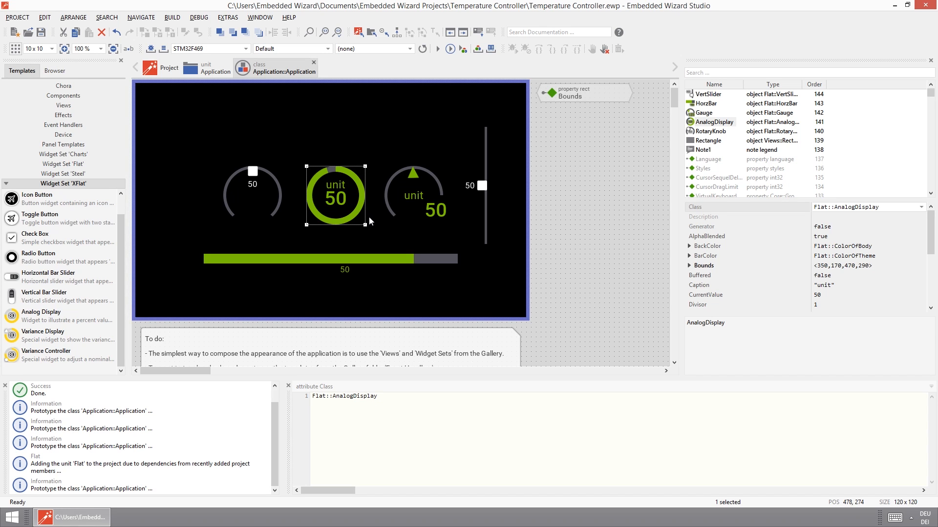
left_click(426, 198)
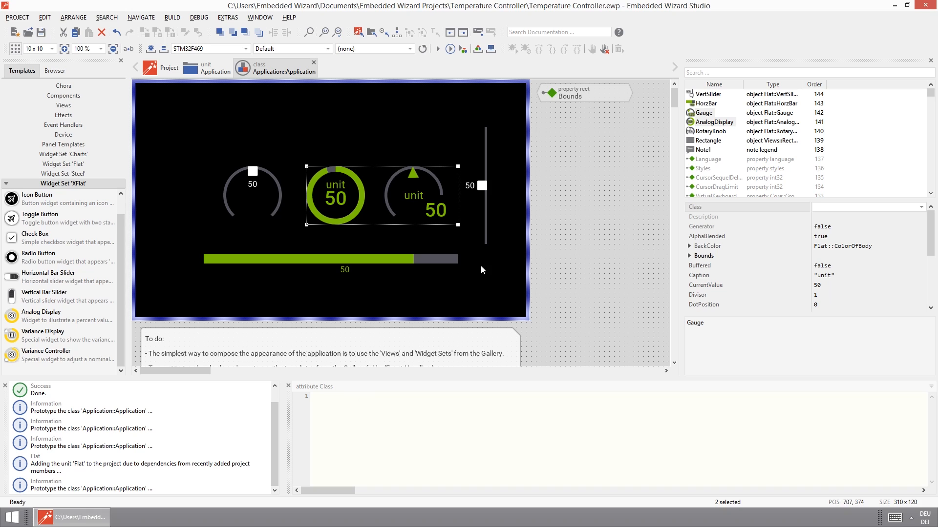
left_click(844, 274)
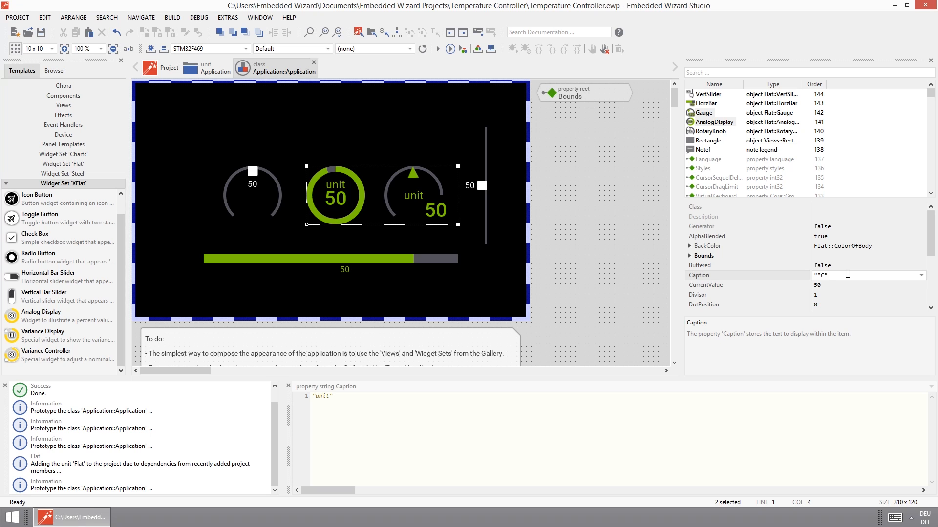
type("°C")
key("Return")
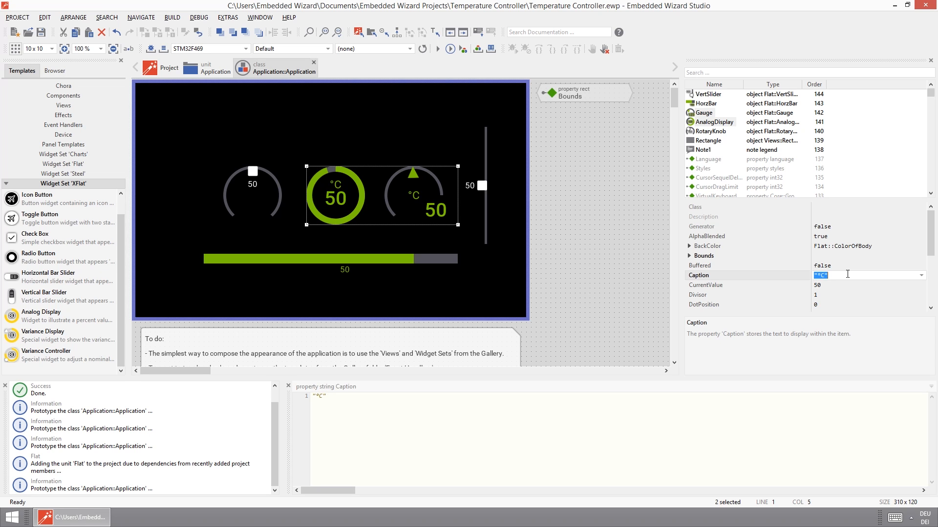
left_click(598, 240)
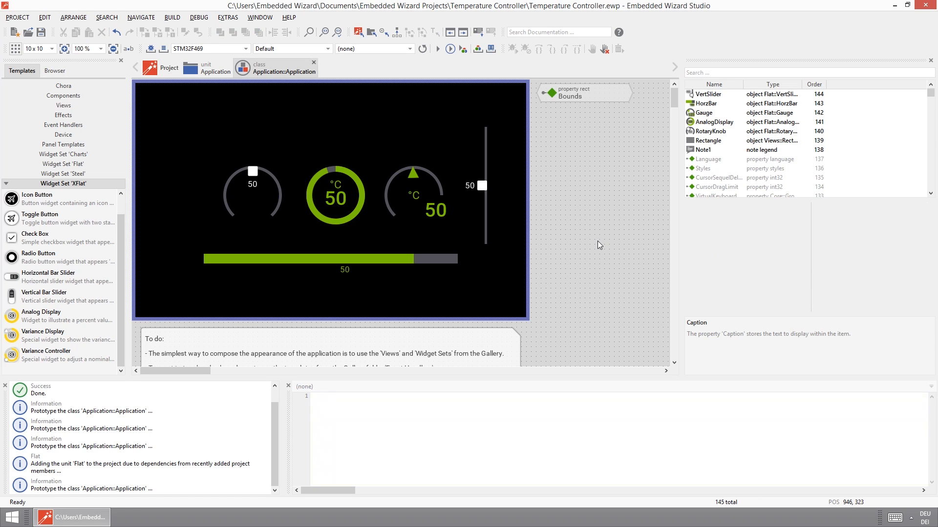
Place a Text view above the dials at (0,40), stretched to 800 by 80 pixels across the full canvas width.
left_click(64, 105)
left_click_drag(64, 214, 257, 144)
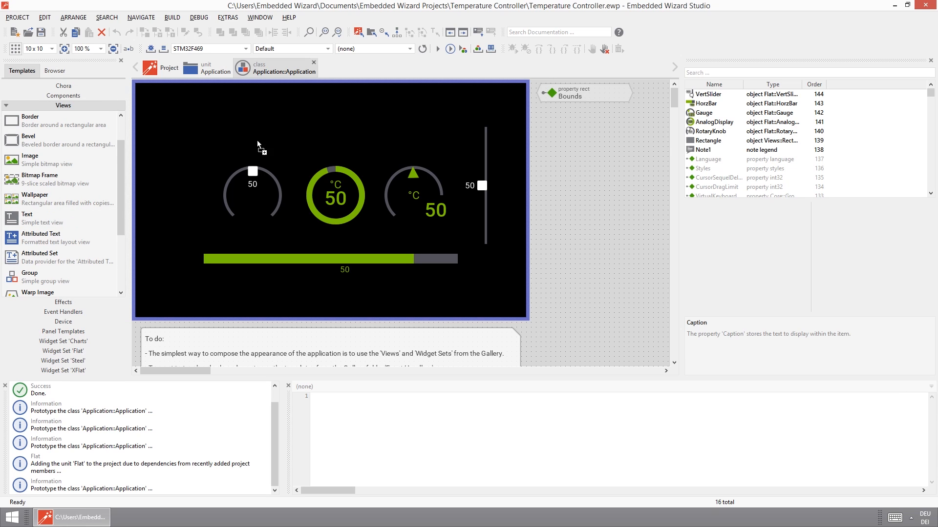
left_click_drag(184, 119, 135, 103)
left_click_drag(233, 134, 528, 142)
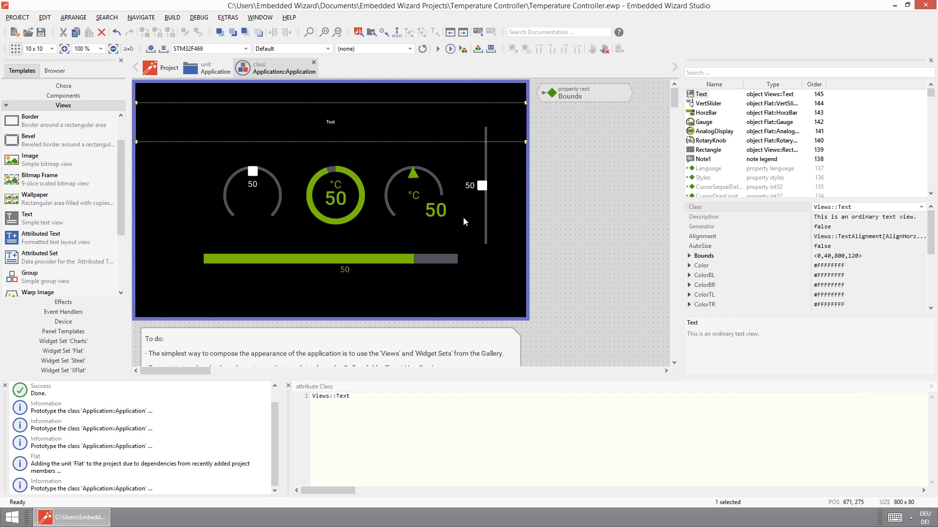
Set the text view's string to "Temperature Controller V1.0".
left_click_drag(932, 248, 904, 294)
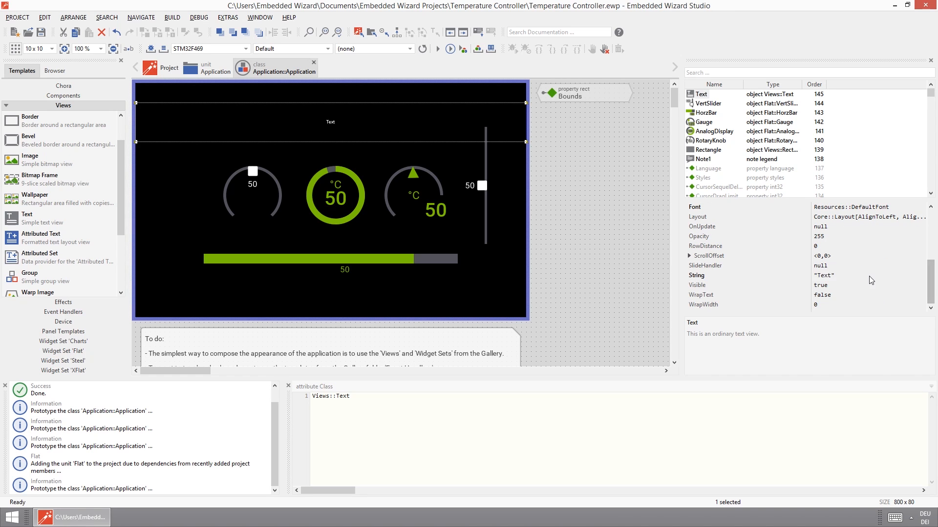
left_click(869, 276)
type("\"Temperature Controller V1.0")
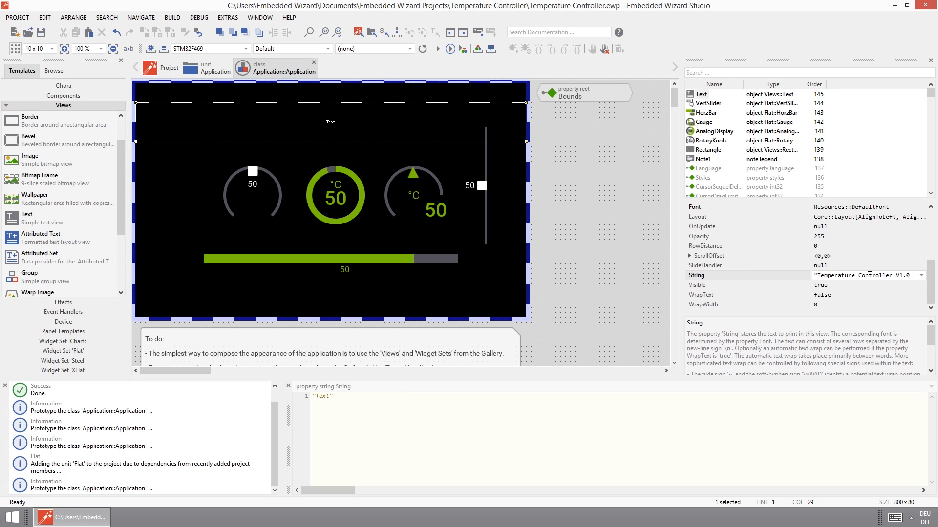
key("Return")
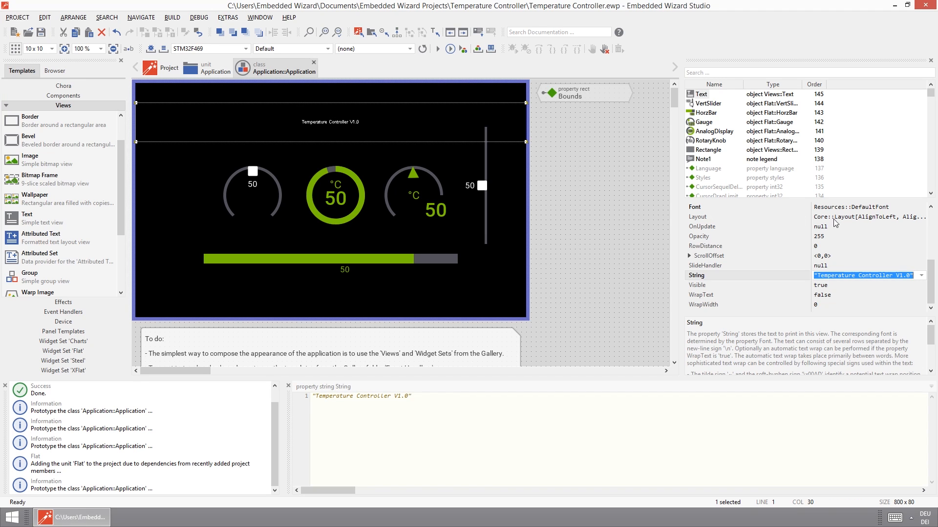
Set the title text's font to Application::Font.
mouse_move(933, 275)
left_mouse_down()
mouse_move(934, 226)
mouse_move(932, 258)
left_mouse_up()
left_click(883, 295)
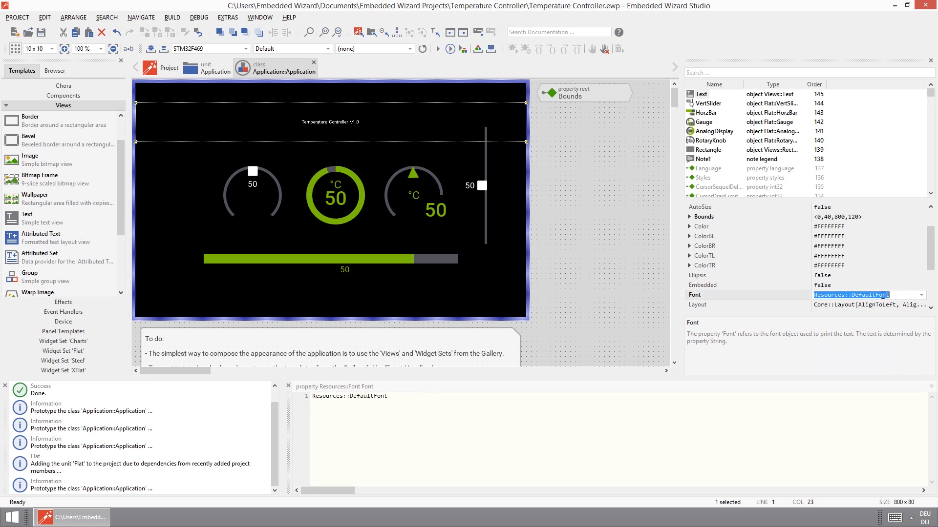
left_click(921, 295)
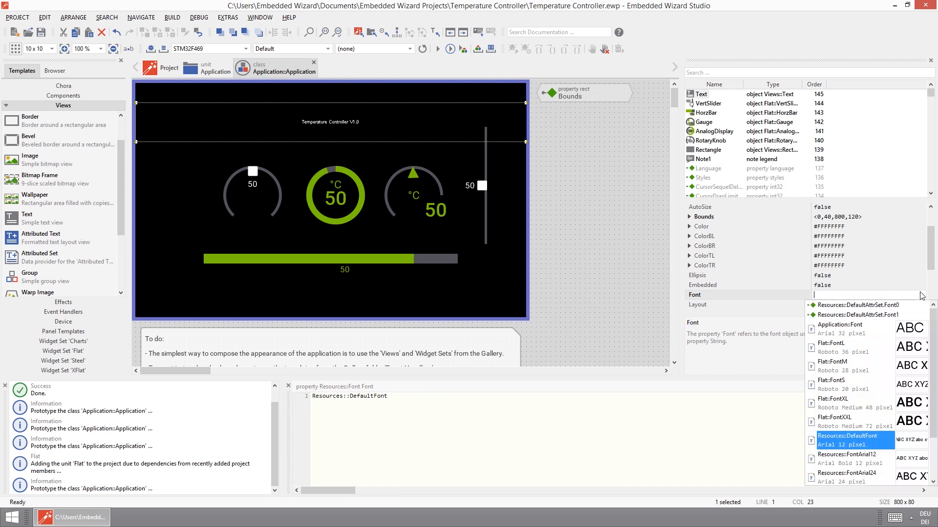
left_click(839, 335)
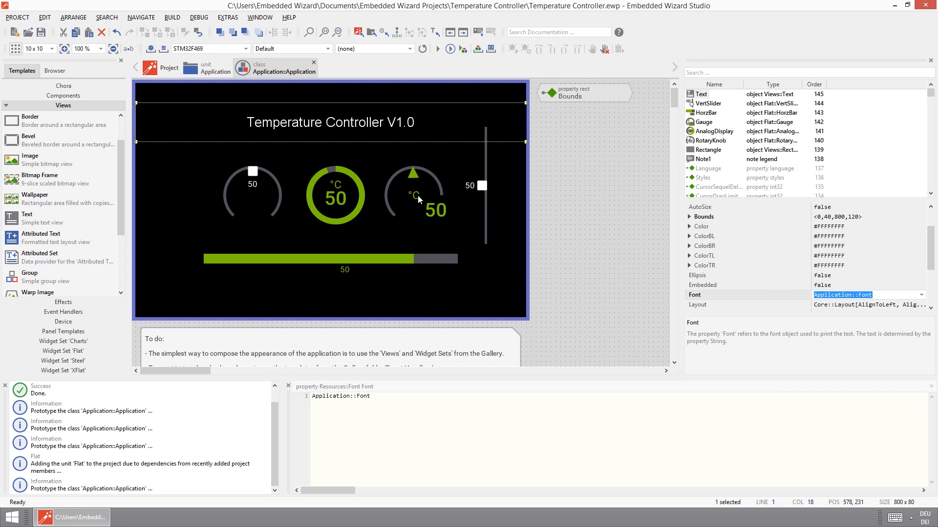
Prototype the application with its title text, operate the vertical slider and the rotary knob, and close the prototype.
left_click(438, 49)
left_click_drag(786, 321, 800, 274)
left_click_drag(789, 340, 788, 328)
left_click_drag(559, 304, 559, 296)
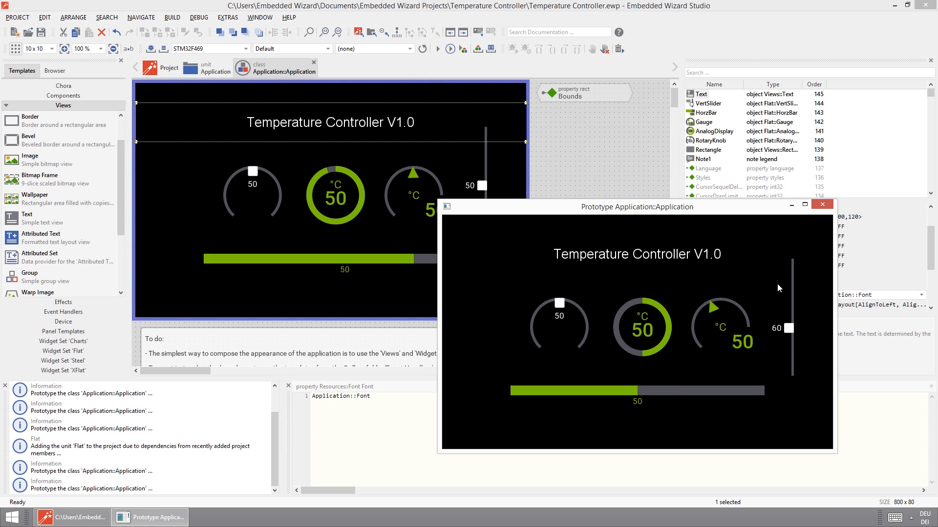
left_click(824, 207)
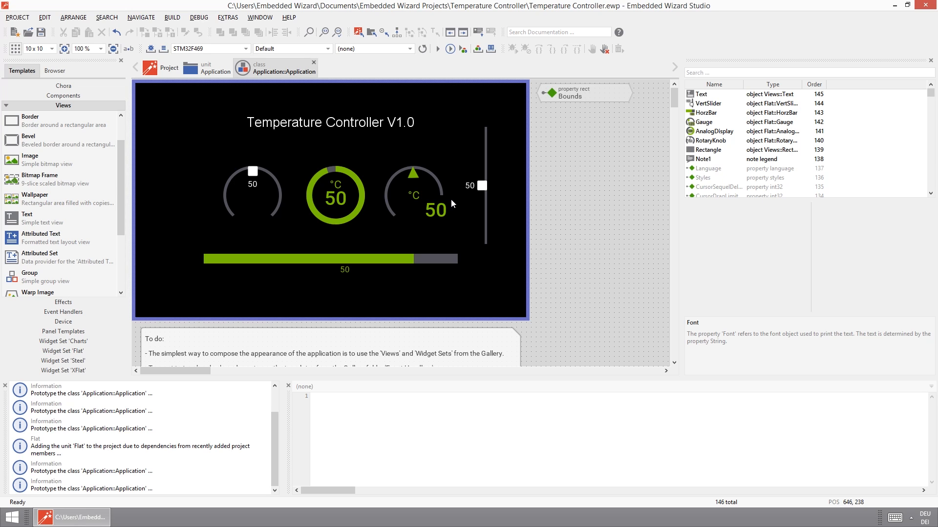
Add a Chora property of type int32 below the Bounds brick and name it Temperature.
left_click(58, 86)
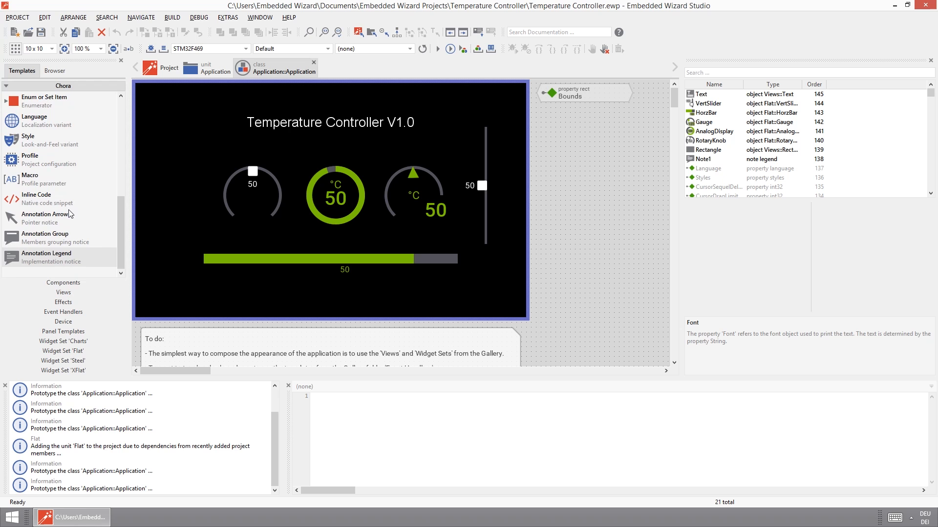
left_click_drag(132, 159, 123, 121)
left_click_drag(27, 181, 584, 129)
left_click(584, 126)
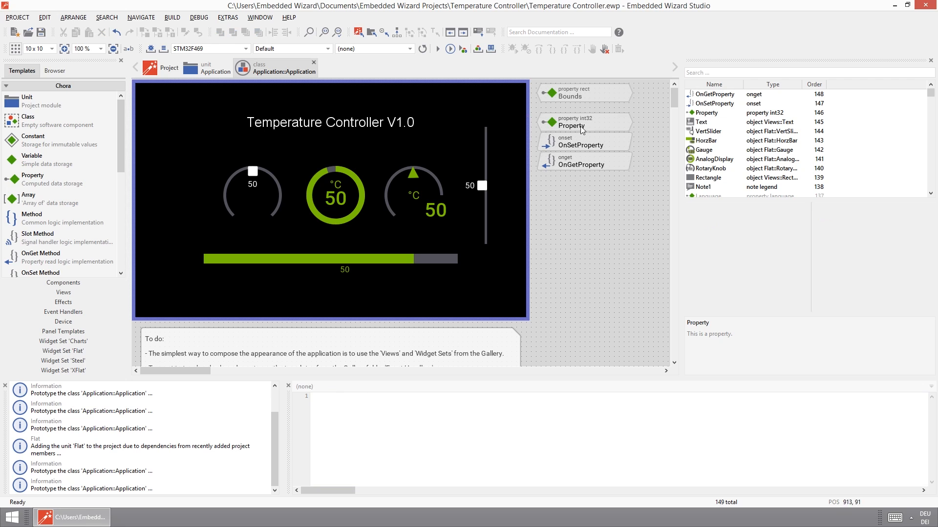
key("F2")
type("Temperature")
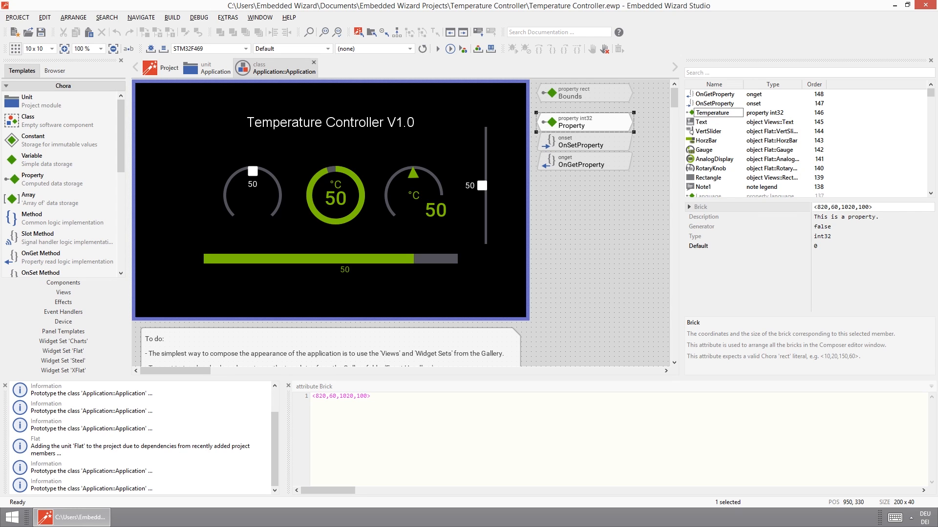
key("Return")
Set the Outlet of the rotary knob, analog display, gauge, vertical slider and horizontal bar together to the Temperature property.
left_click(257, 172)
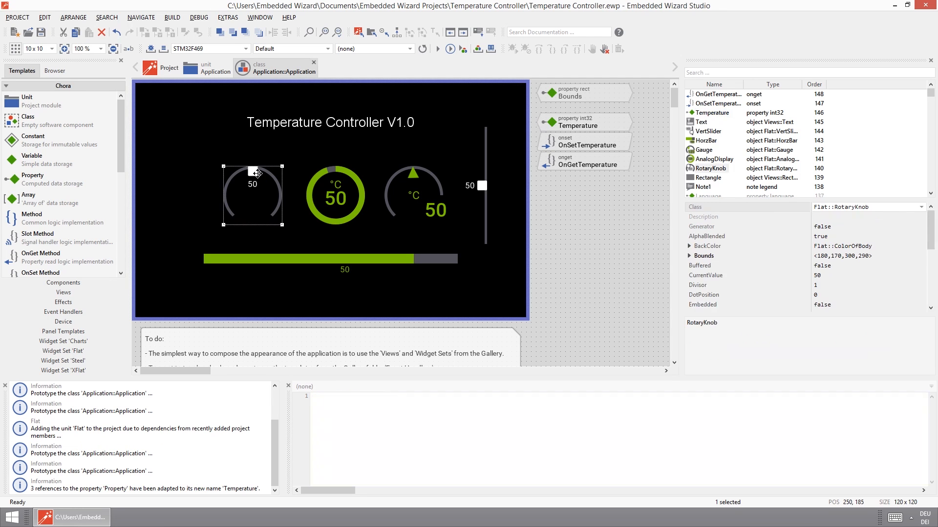
left_click(321, 182, "shift")
left_click(413, 194, "shift")
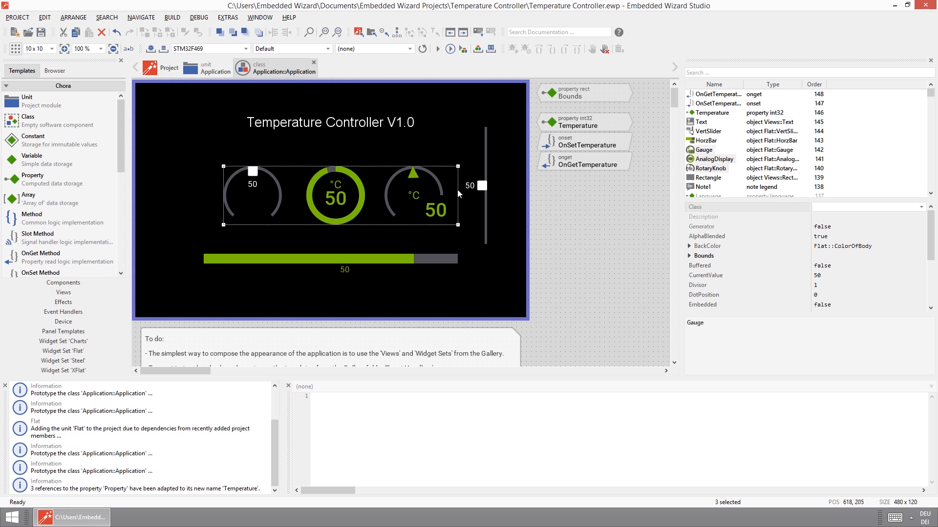
left_click(482, 186, "shift")
left_click(424, 260, "shift")
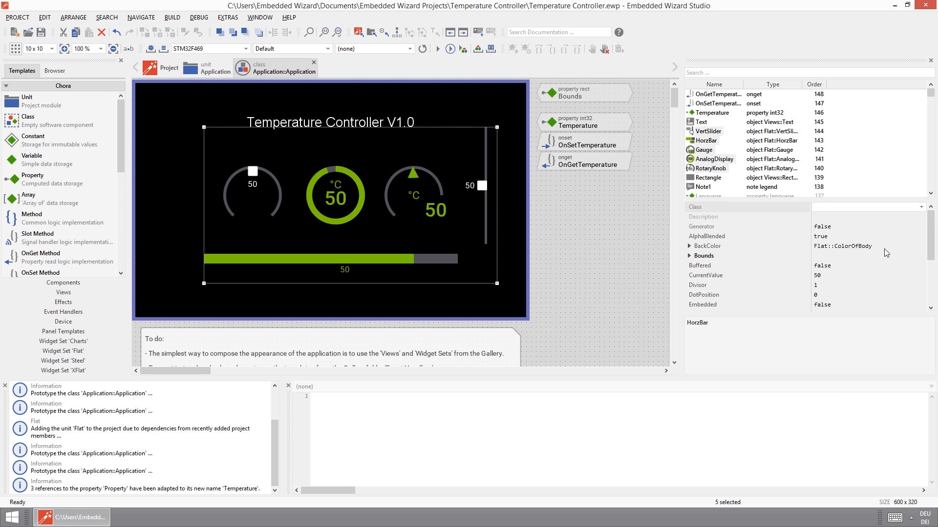
left_click_drag(936, 255, 935, 304)
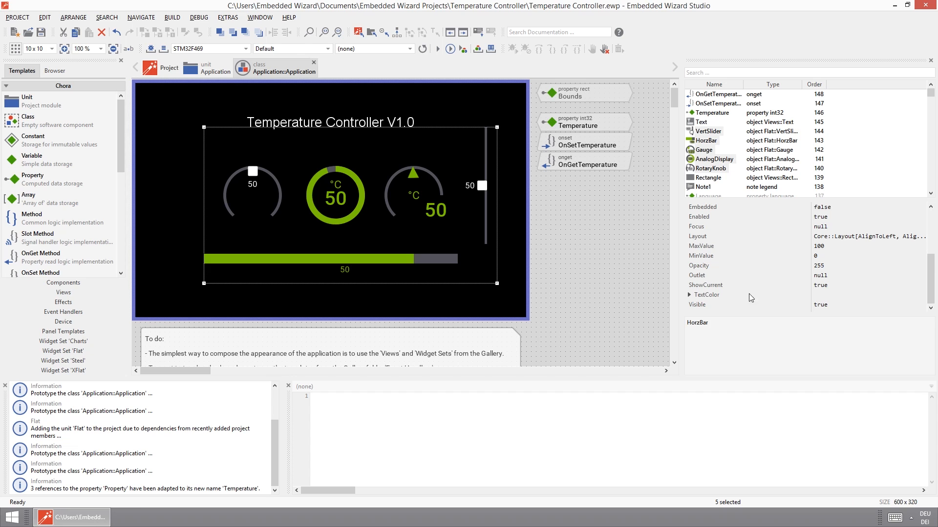
left_click(843, 275)
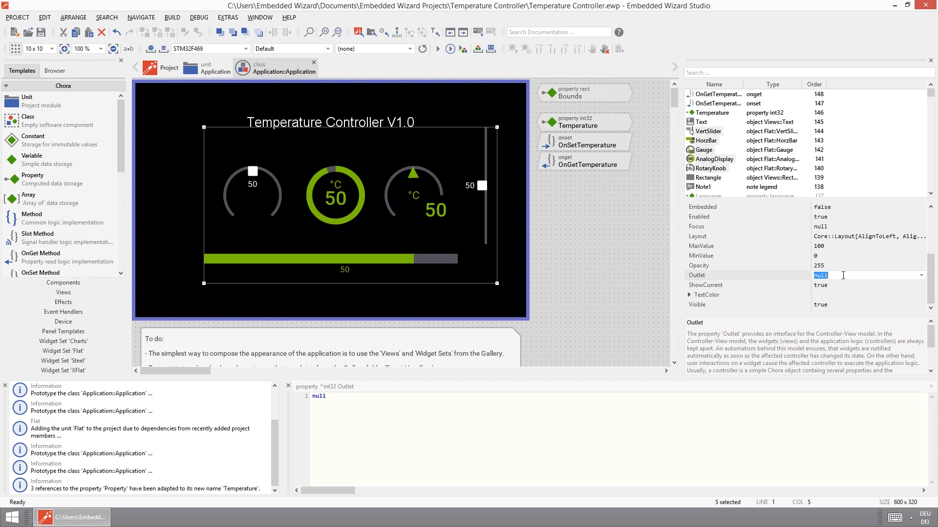
left_click(920, 277)
type("tem")
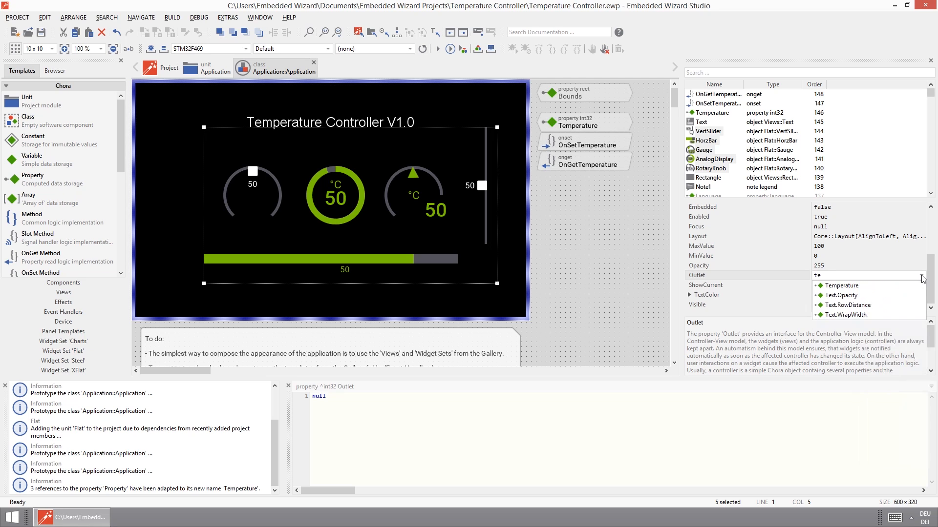
left_click(850, 286)
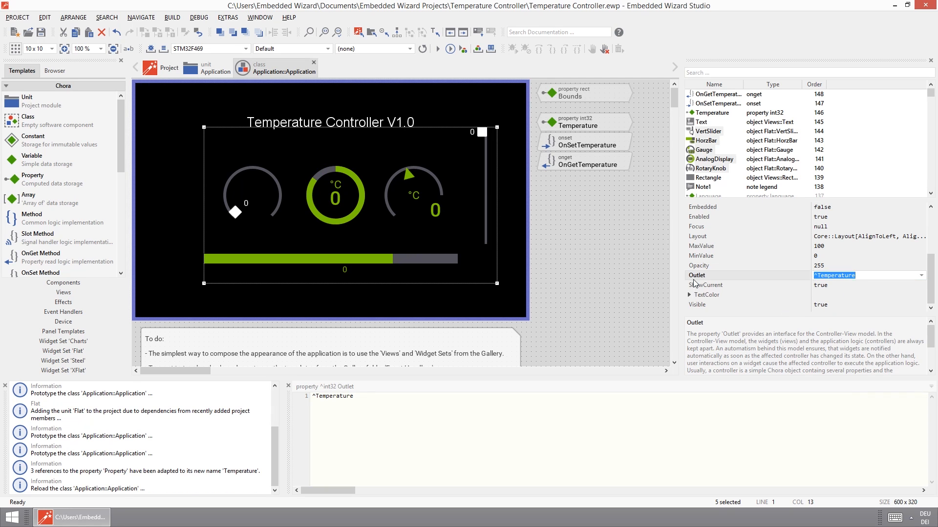
Prototype the application, move the vertical slider to about 39 and the rotary knob to about 48, and close the prototype.
left_click(438, 49)
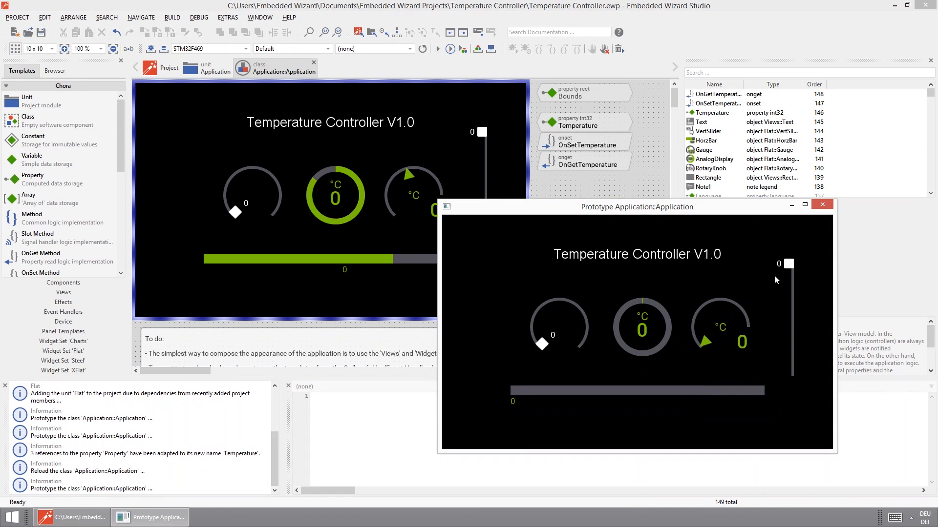
left_click_drag(789, 266, 789, 305)
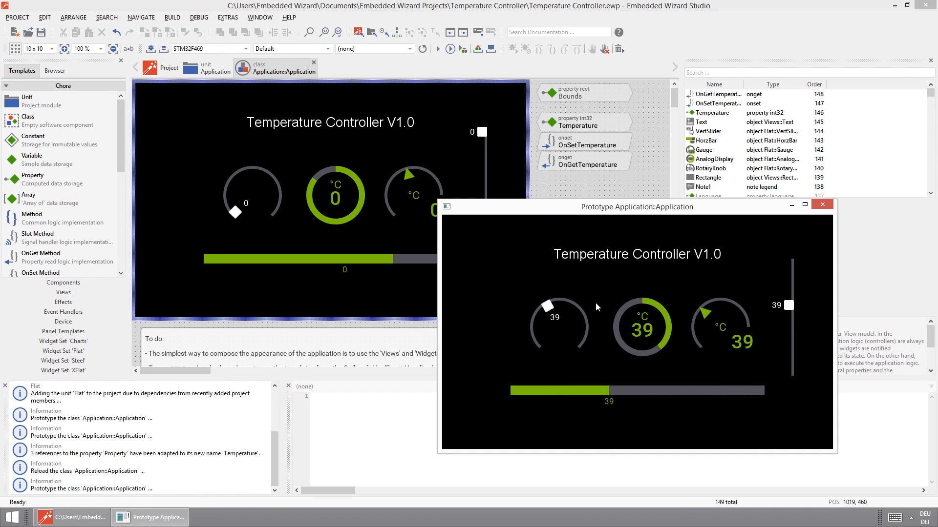
mouse_move(545, 309)
left_mouse_down()
mouse_move(545, 333)
mouse_move(554, 307)
mouse_move(577, 334)
mouse_move(543, 324)
mouse_move(557, 305)
left_mouse_up()
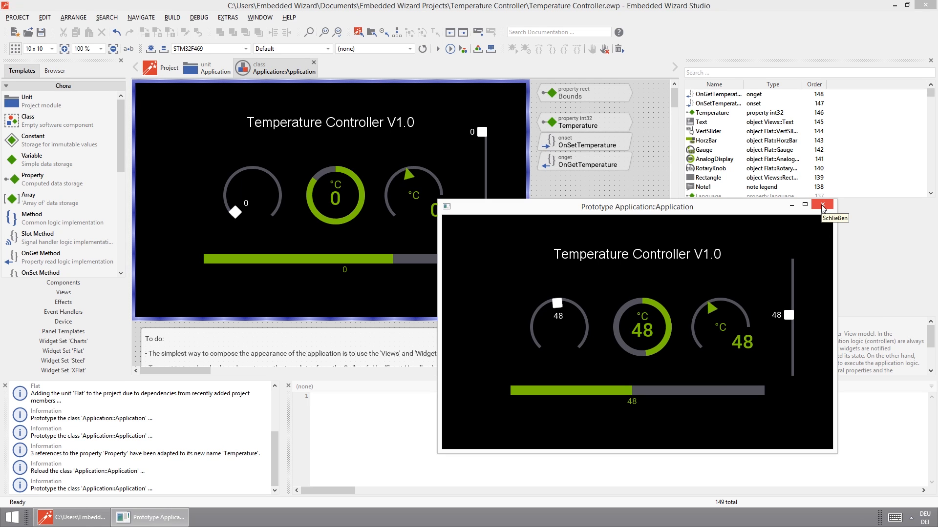
left_click(823, 208)
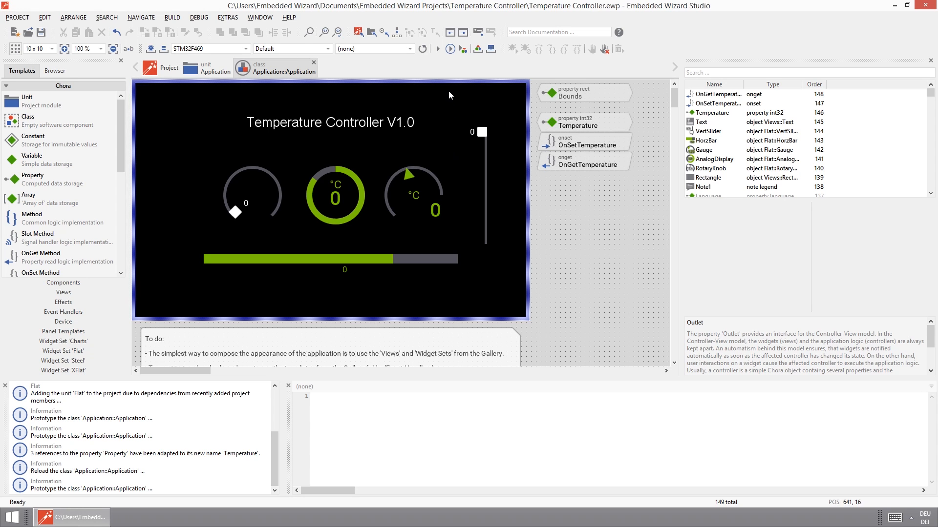
Generate code for the STM32F469 profile and launch StartBuildEnvironment.bat from the Build folder of STM32F469-Discovery.
left_click(150, 50)
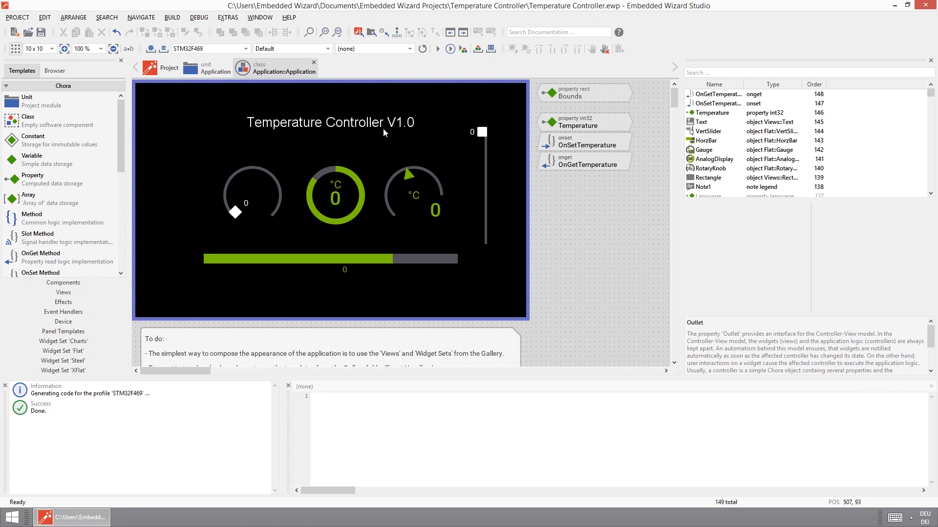
left_click(907, 5)
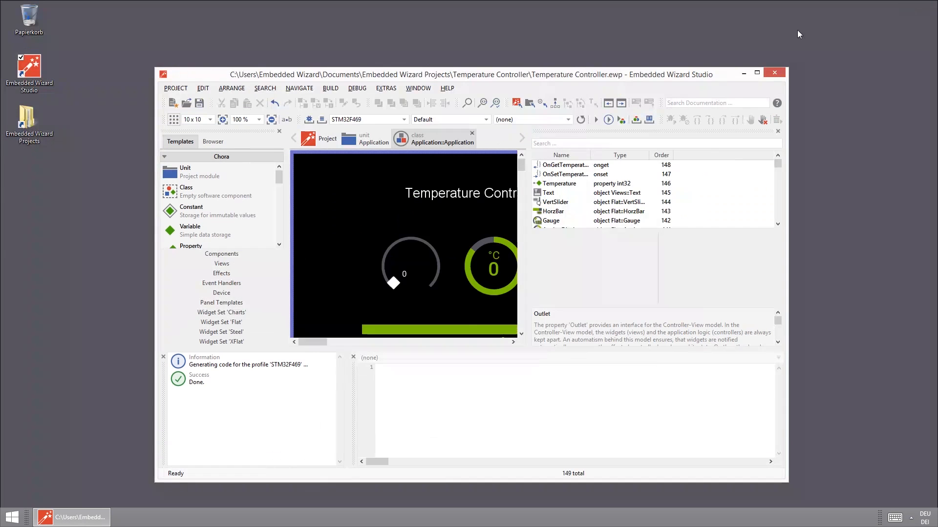
double_click(32, 122)
double_click(318, 129)
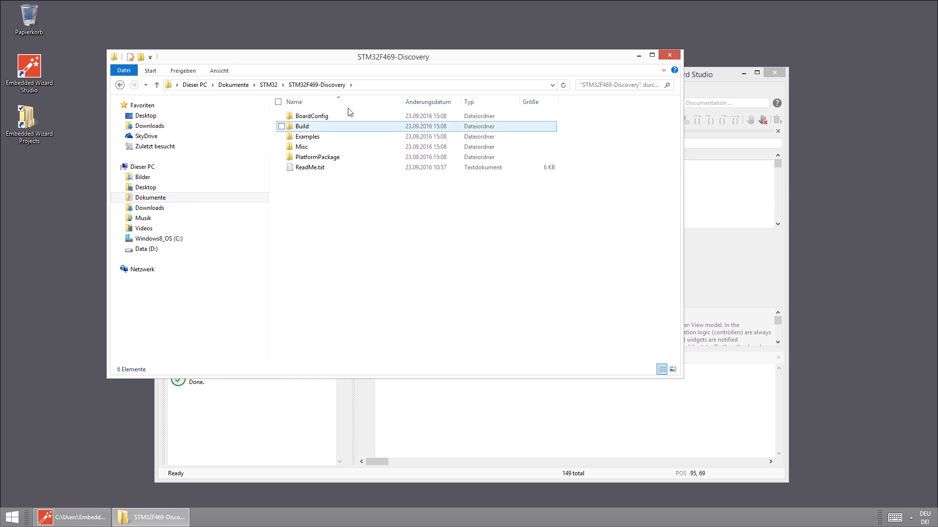
double_click(308, 127)
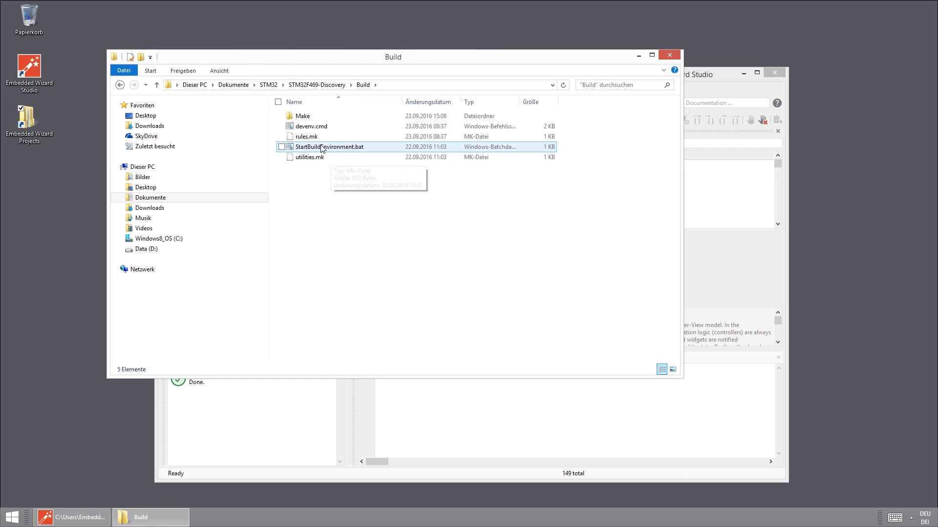
double_click(322, 148)
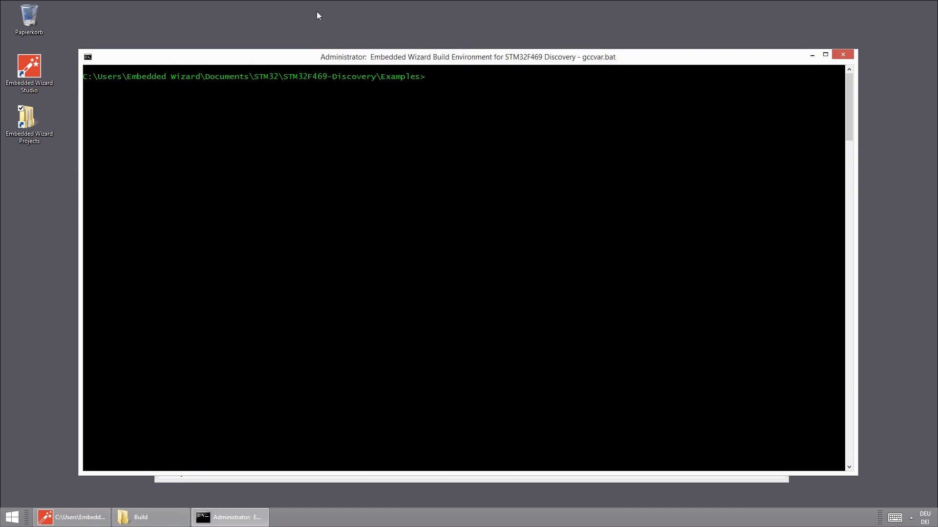
Change to the Template directory in the build environment console and run "make install".
type("cd Template")
key("Return")
type("mak")
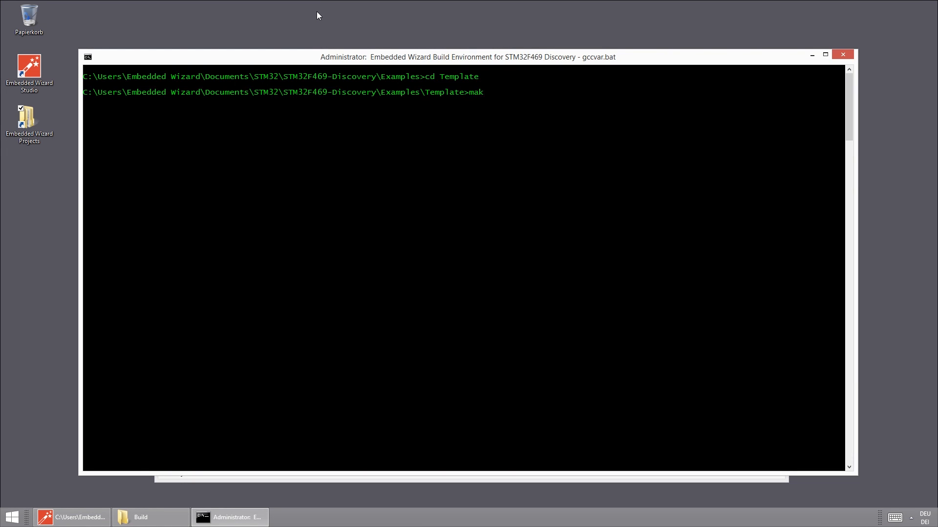
type("e install")
key("Return")
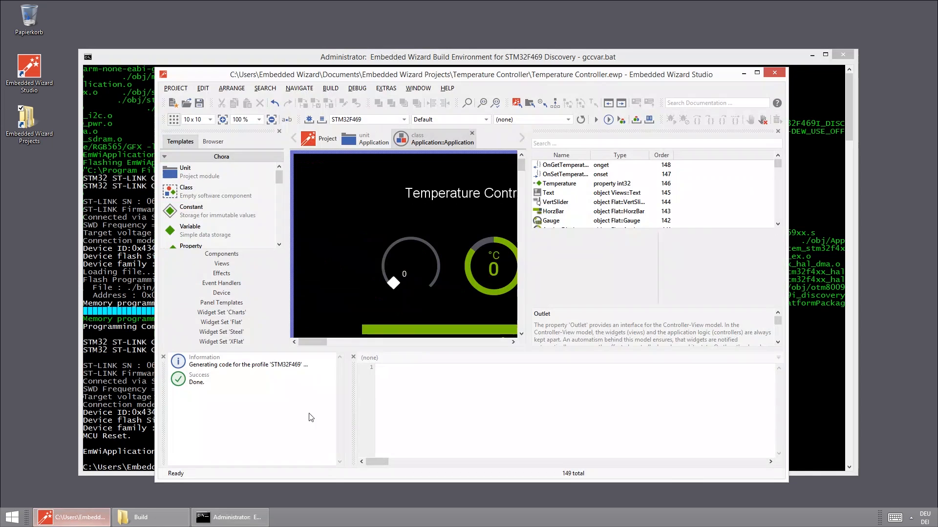
Prototype the application again from Embedded Wizard Studio, moving the vertical slider to about 27 and operating the rotary knob.
left_click(597, 121)
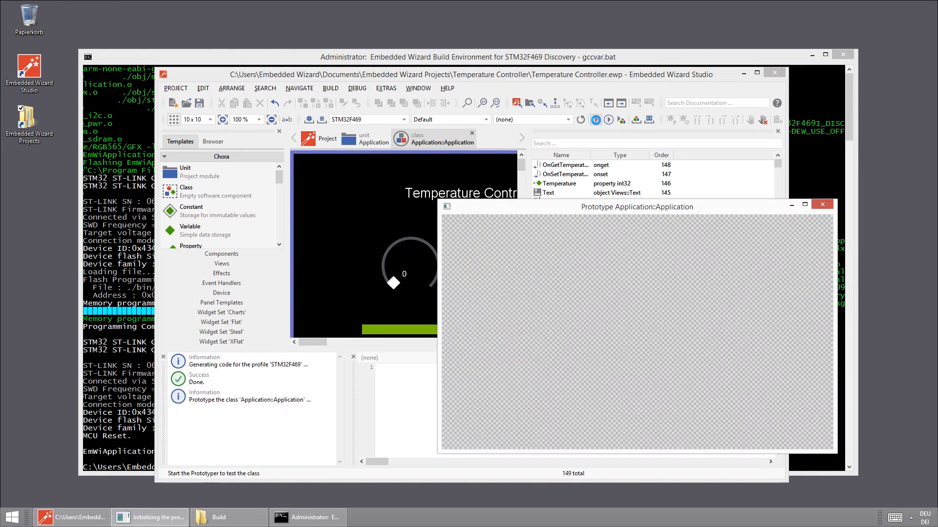
mouse_move(794, 281)
left_mouse_down()
mouse_move(786, 288)
mouse_move(799, 345)
mouse_move(801, 290)
mouse_move(793, 324)
mouse_move(789, 293)
left_mouse_up()
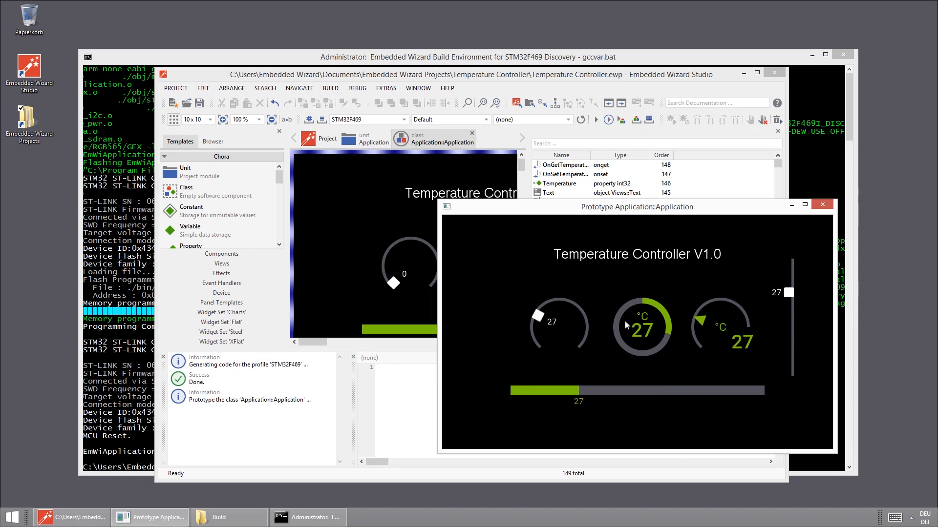
mouse_move(546, 319)
left_mouse_down()
mouse_move(580, 308)
mouse_move(573, 301)
mouse_move(538, 310)
mouse_move(534, 327)
left_mouse_up()
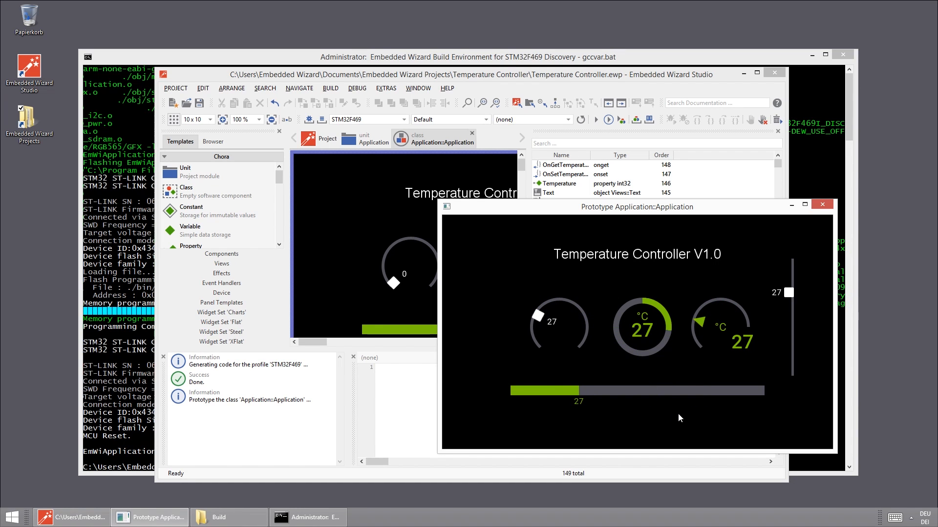